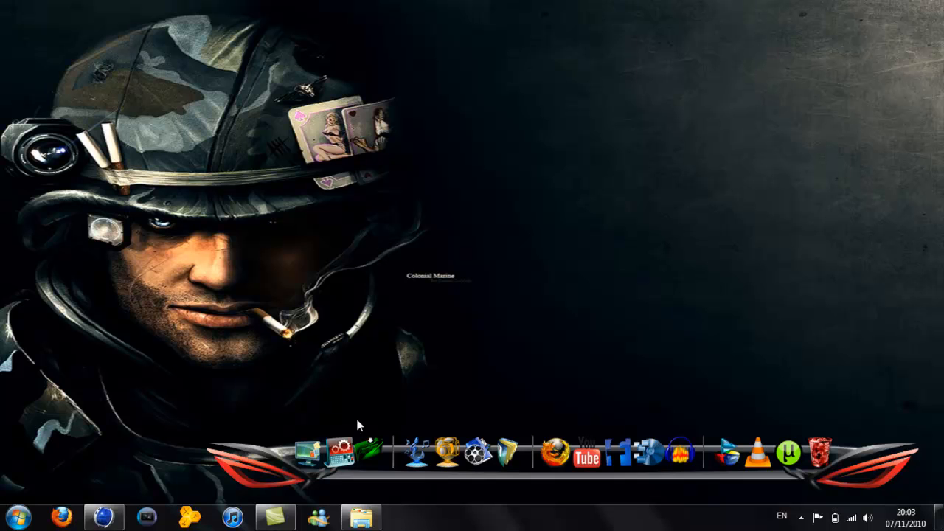
View the example images nice.jpg, autumn_road2_1600x1200.jpg and tutorial 1_0001.jpg in My Pictures, then close the viewer and the folder
left_click(452, 438)
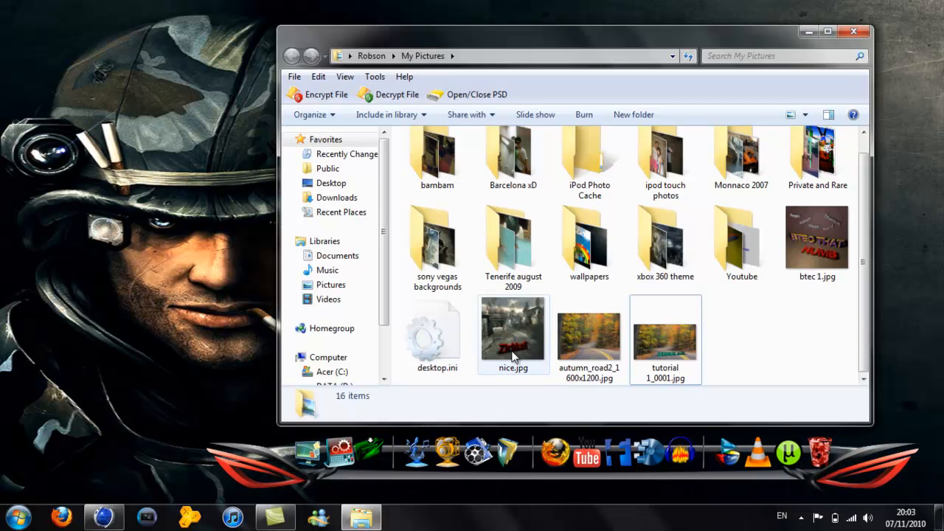
left_click(514, 357)
double_click(513, 354)
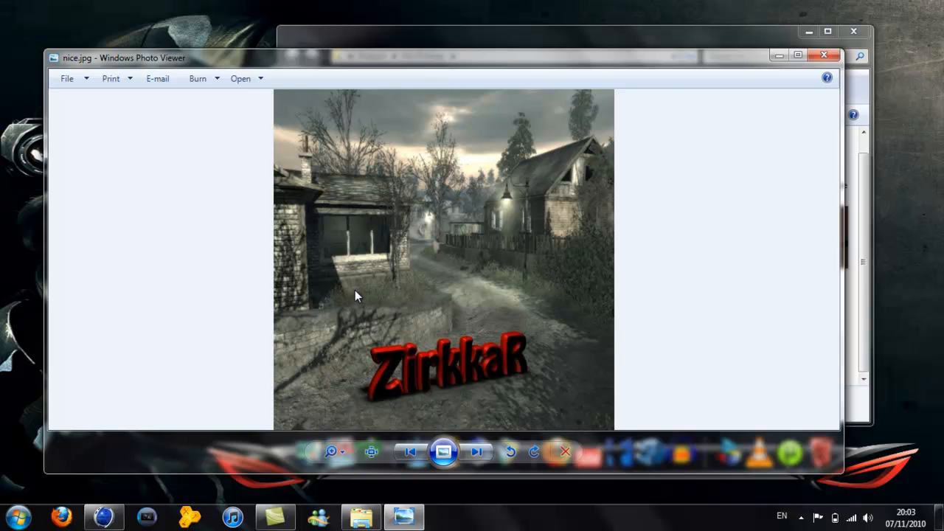
key("Right")
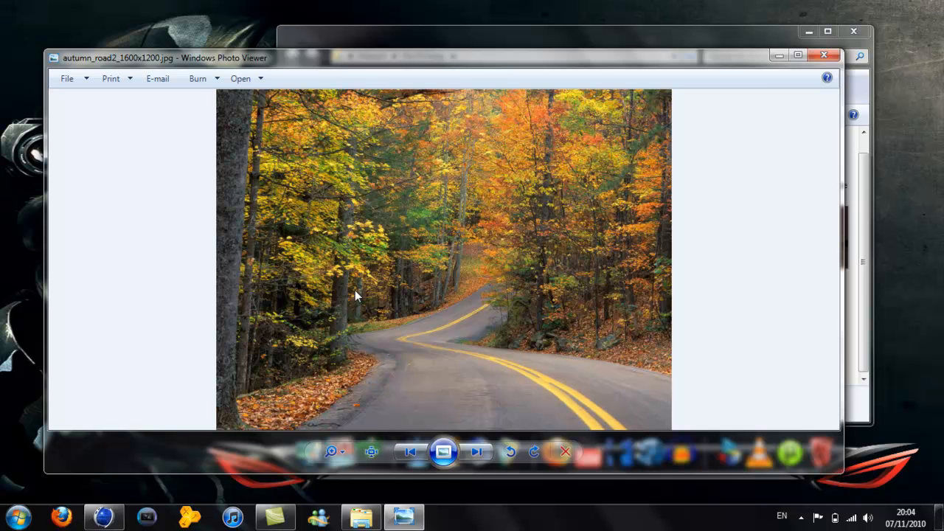
key("Right")
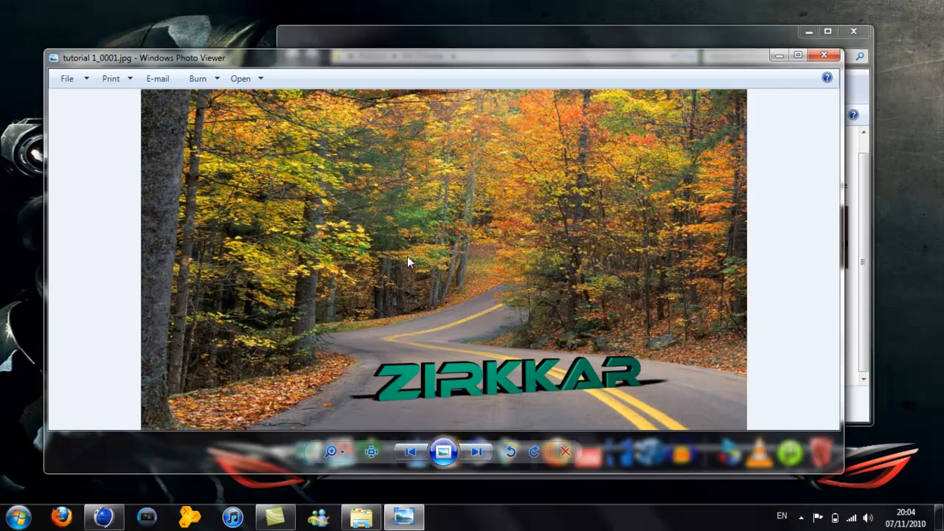
left_click(821, 57)
left_click(854, 31)
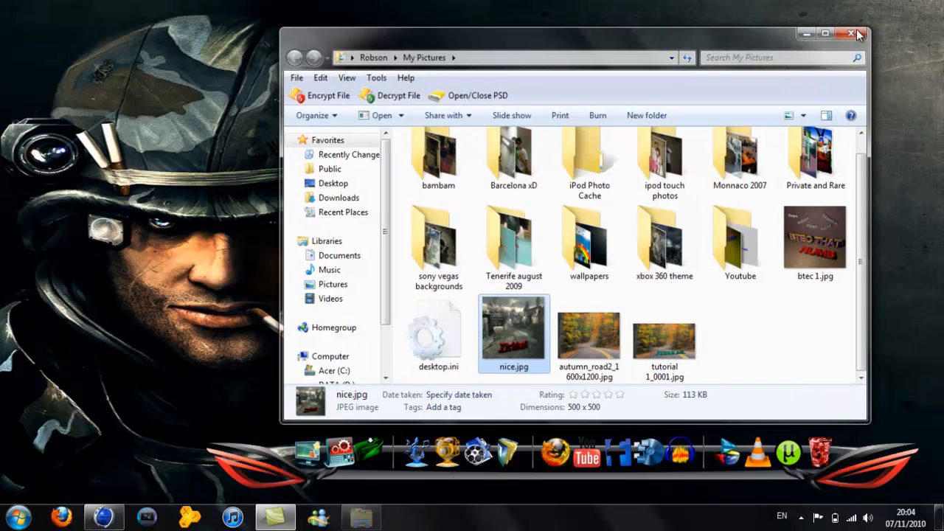
Switch to CINEMA 4D and set the render output size to 1280 x 720 pixels
left_click(104, 521)
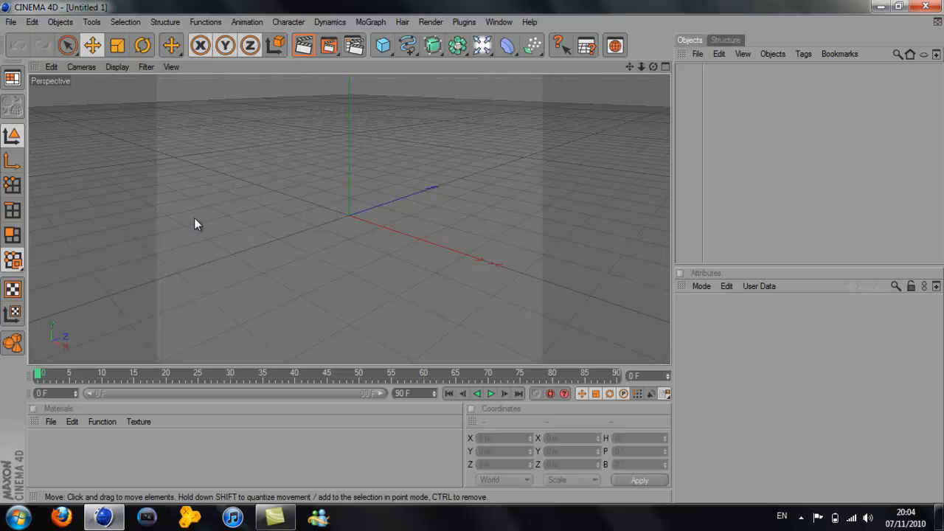
left_click(355, 47)
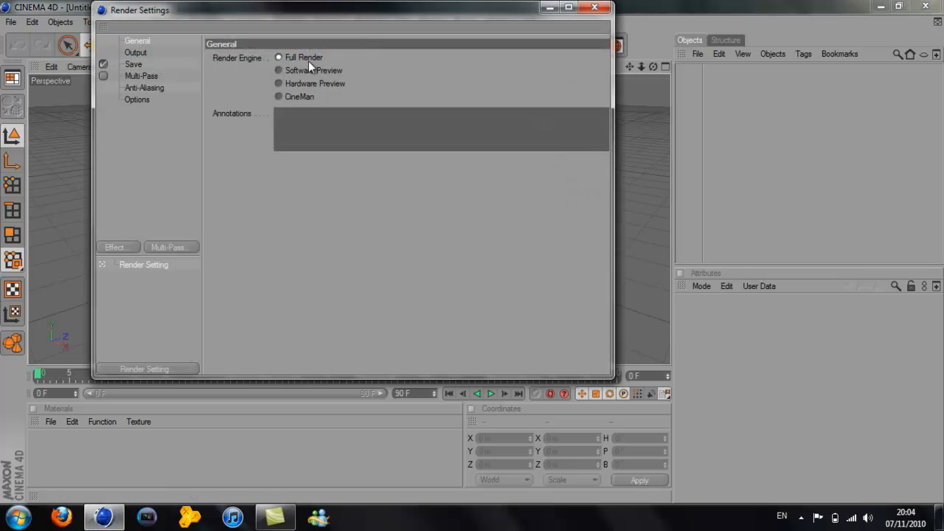
left_click(135, 52)
type("1280")
key("Return")
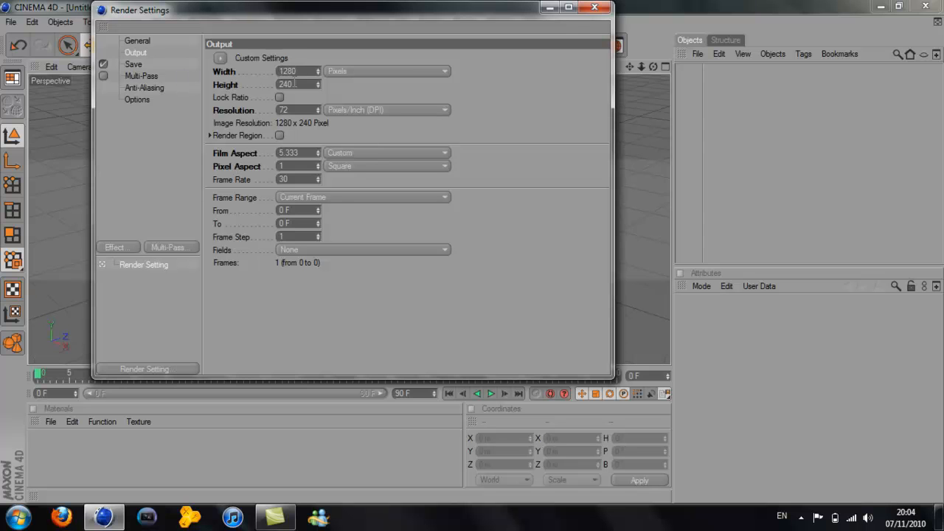
type("820")
key("Return")
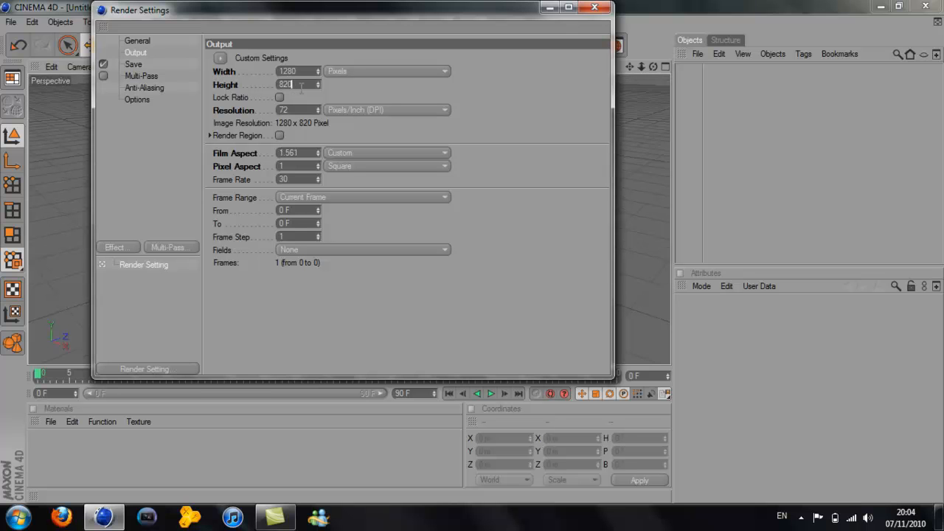
type("720")
key("Return")
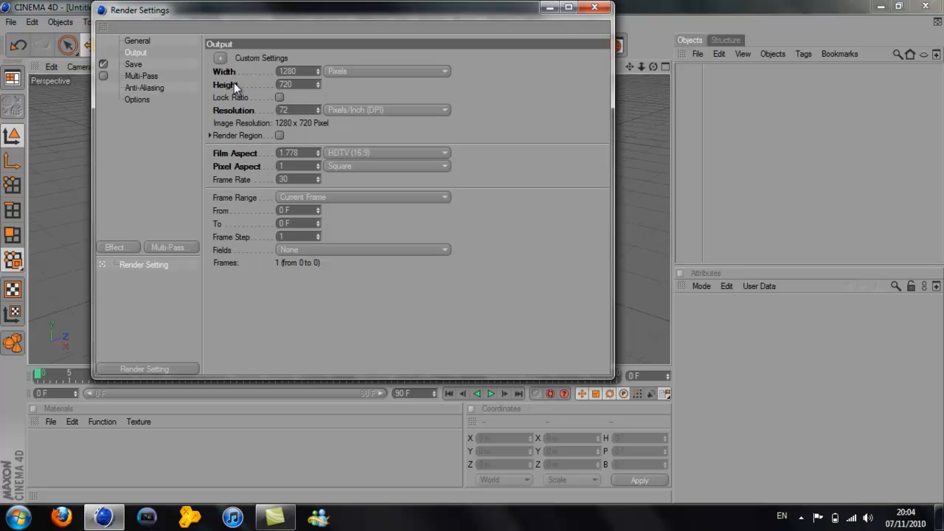
left_click(594, 6)
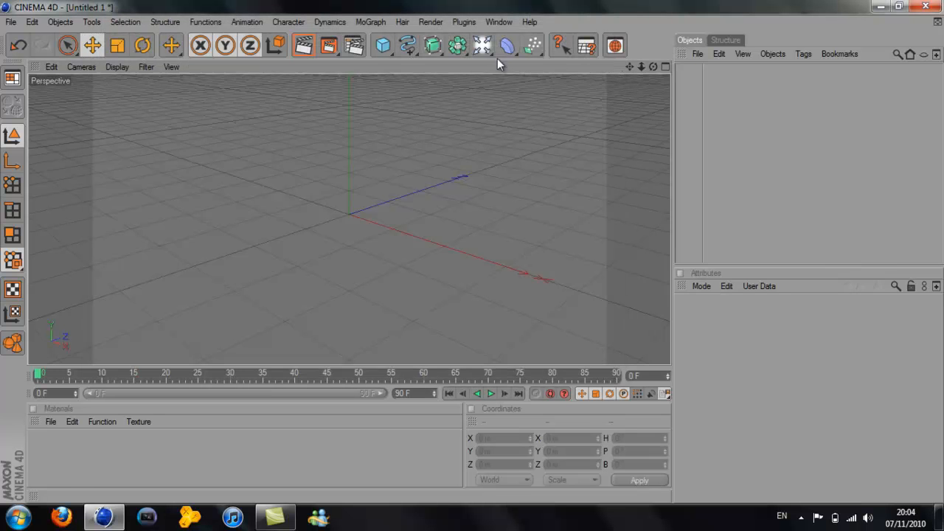
Add a Background object to the scene and create a new material
left_click_drag(482, 45, 518, 162)
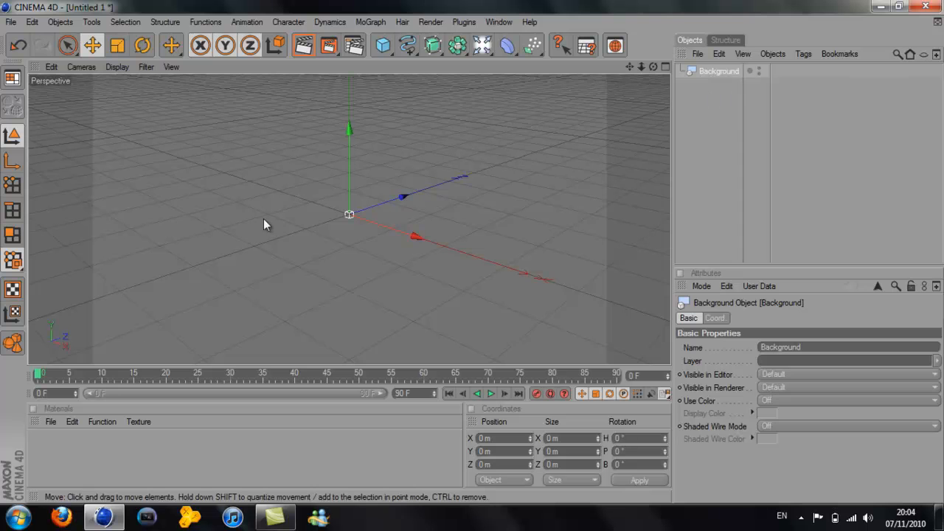
double_click(66, 444)
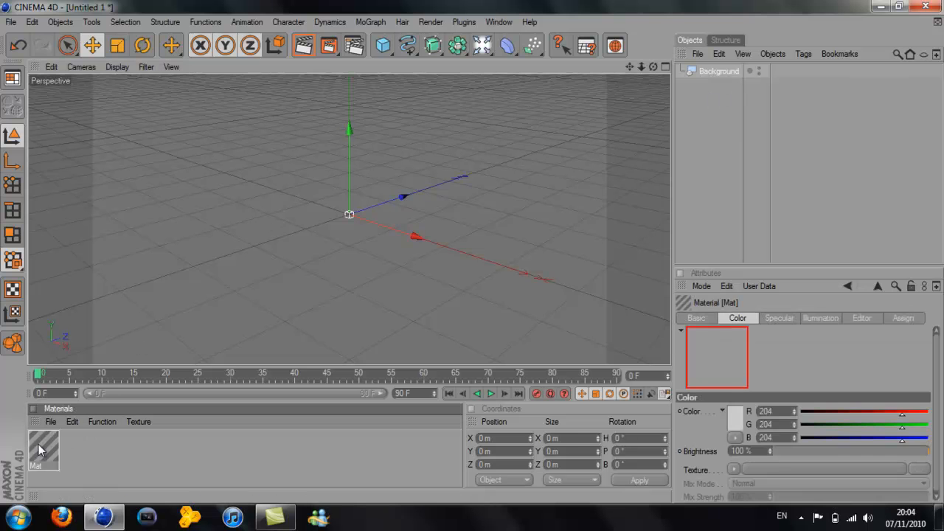
Load autumn_road2_1600x1200.jpg as the material's color texture, copying it to the document location, and apply the material to the Background object
double_click(42, 445)
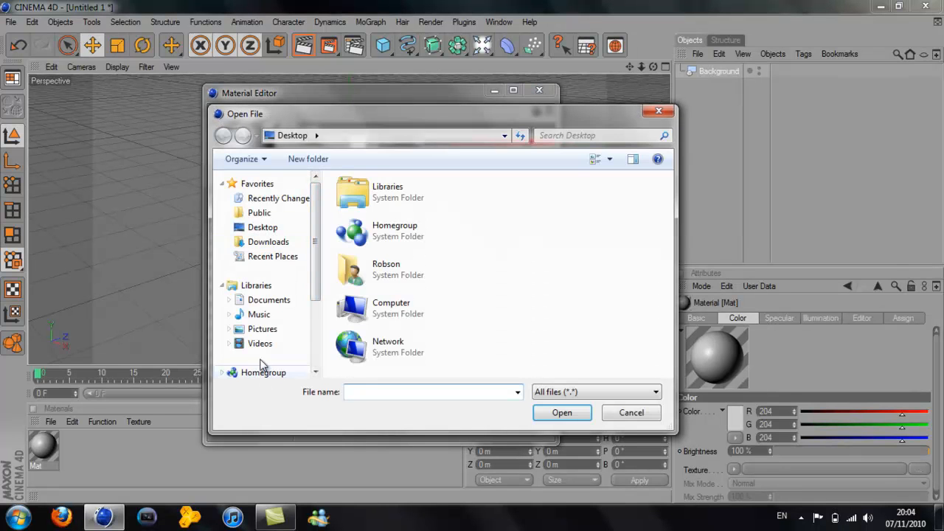
left_click(262, 329)
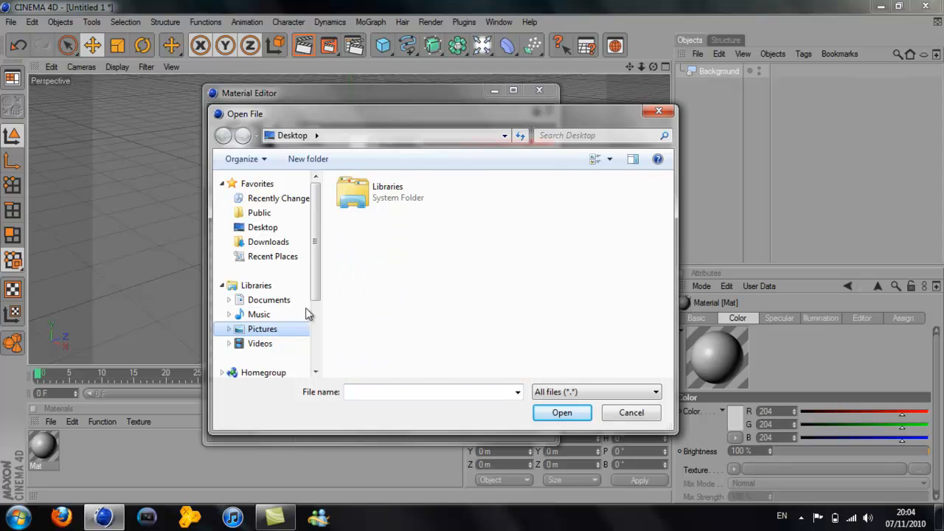
left_click_drag(669, 249, 669, 332)
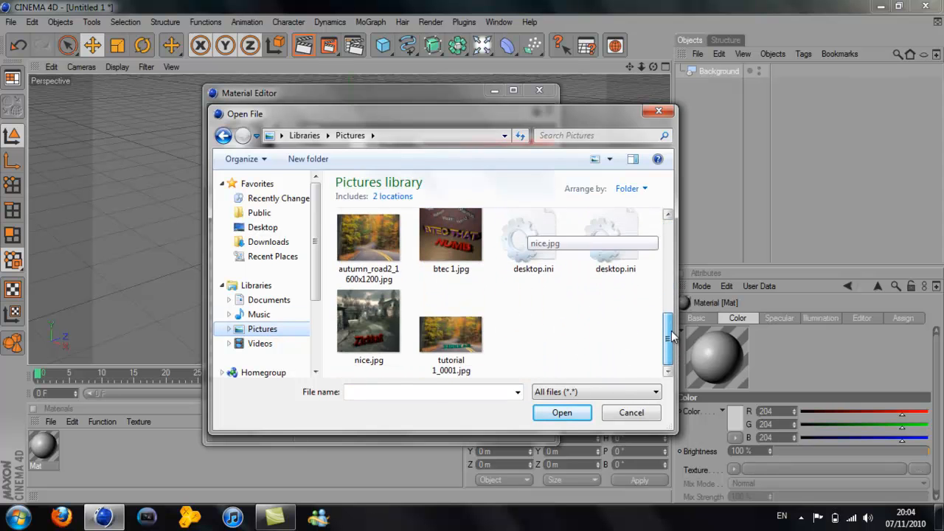
left_click(393, 267)
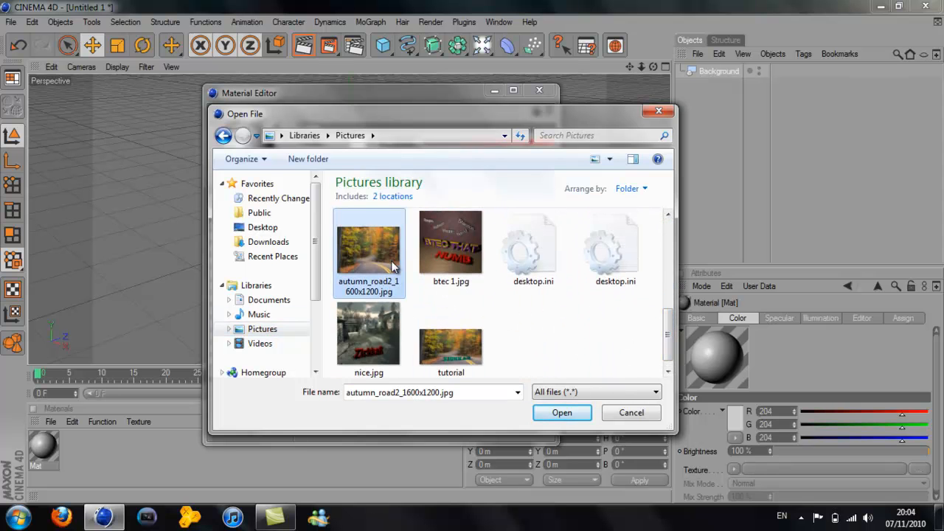
left_click(565, 414)
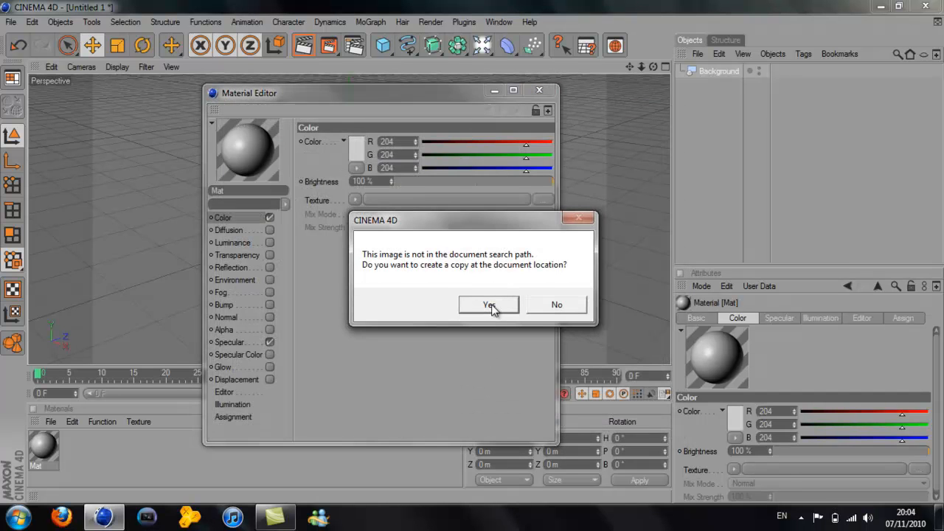
left_click(491, 304)
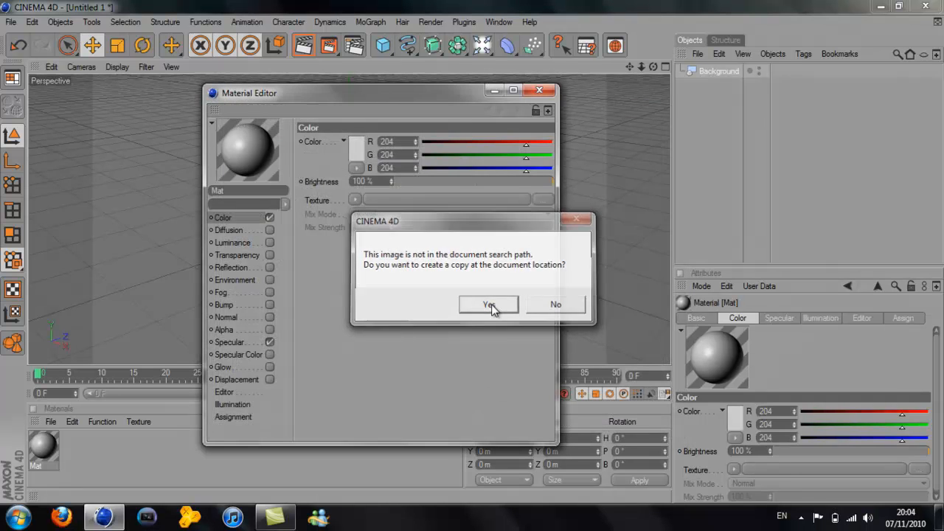
left_click(542, 89)
left_click_drag(50, 453, 721, 96)
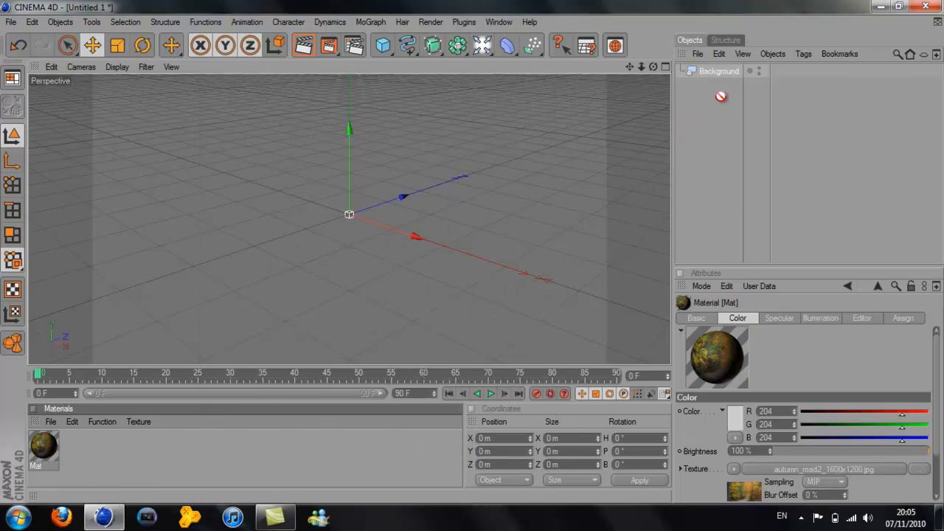
left_click_drag(714, 62, 705, 70)
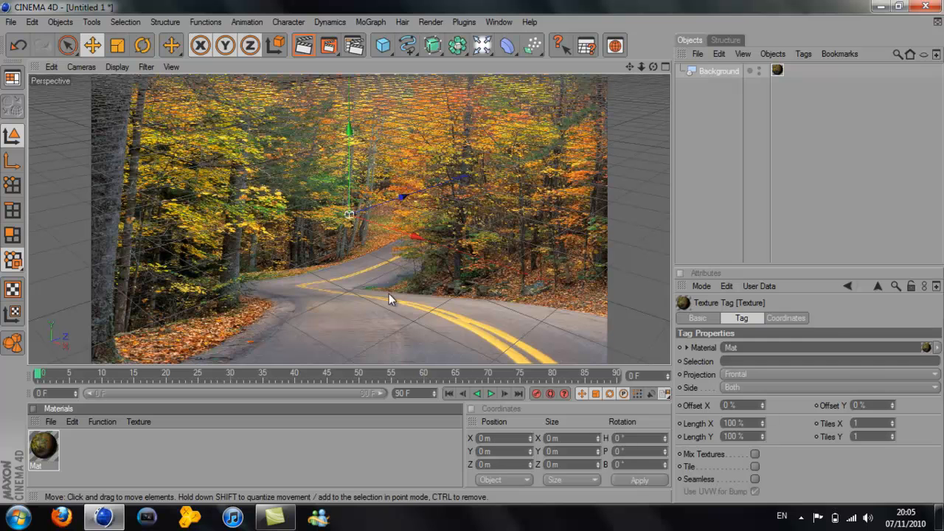
Add a MoGraph Text object reading "ZirkkaR" with a depth of 40
left_click(369, 25)
left_click(397, 153)
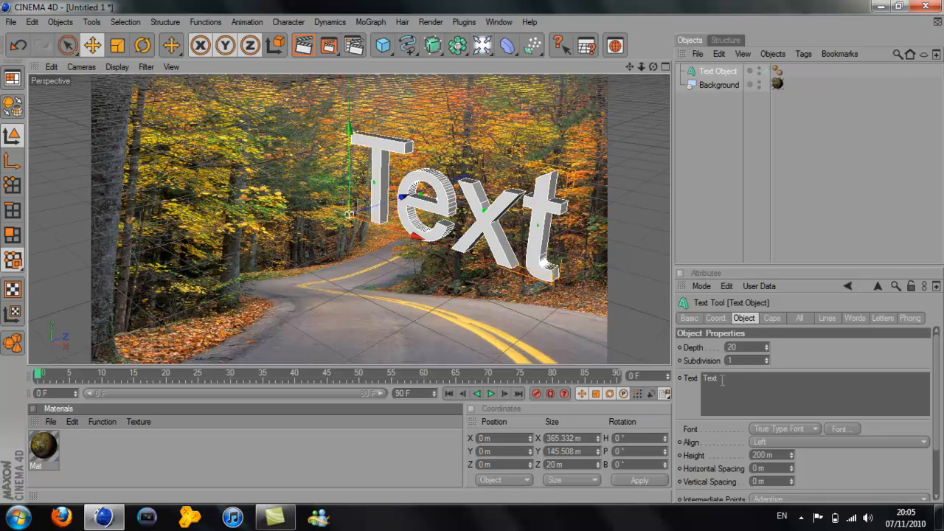
double_click(725, 379)
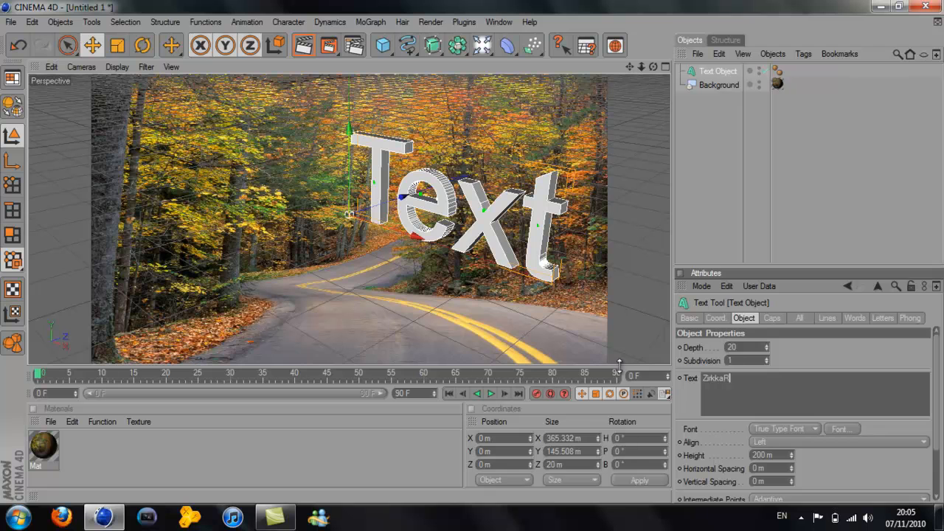
type("4")
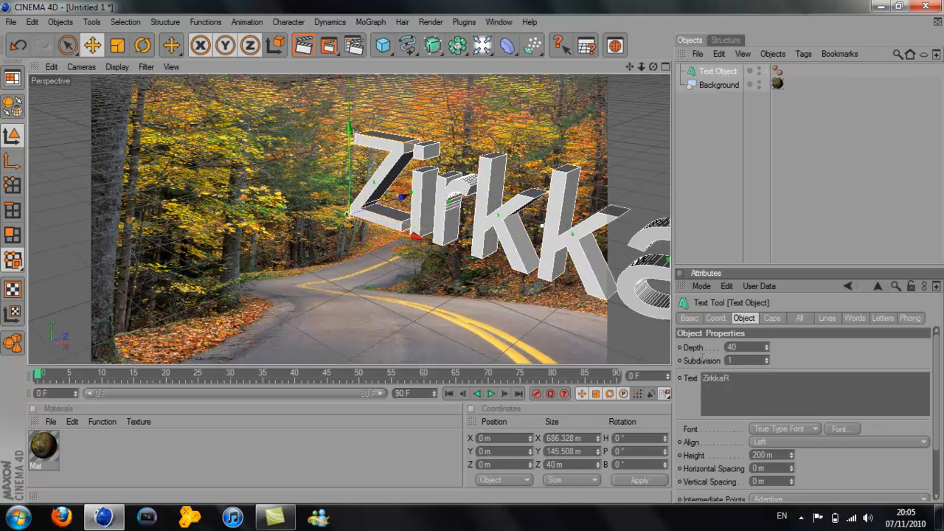
Set the text object's font to Ethnocentric
left_click(841, 430)
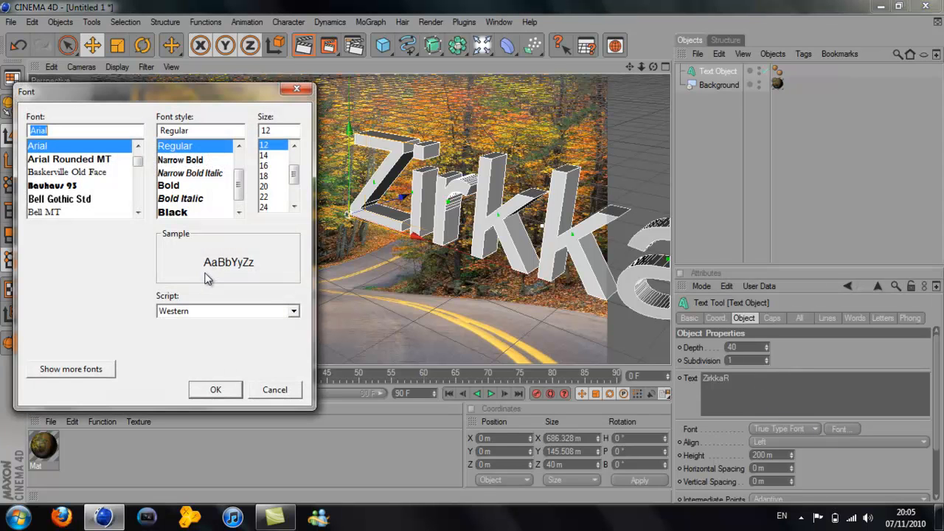
type("E")
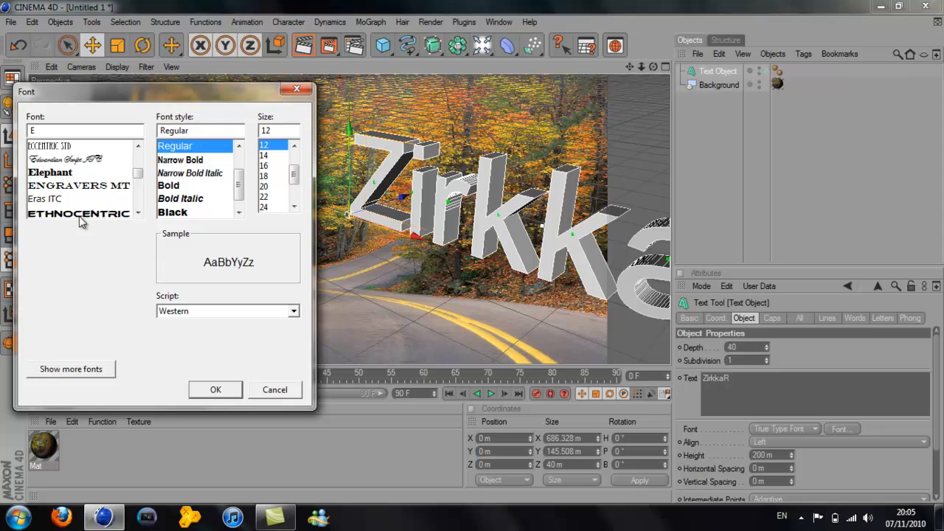
left_click(79, 214)
left_click(208, 389)
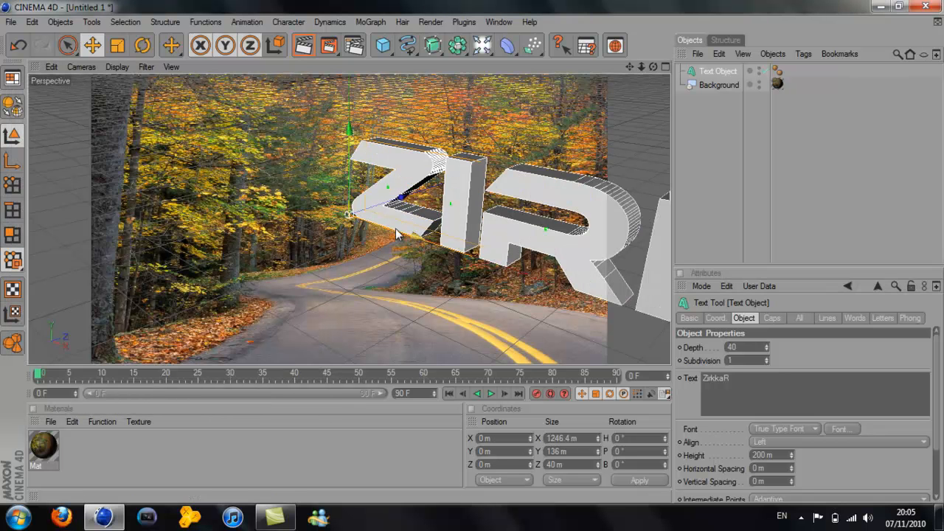
View the text from the front and move it down onto the road, to about X -272 m and Y -495 m
left_click_drag(403, 235, 451, 251)
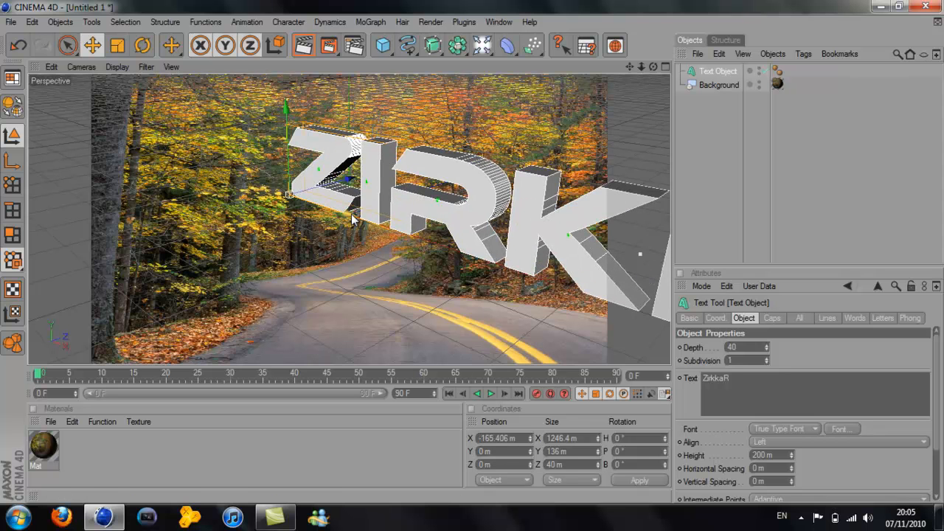
left_click_drag(462, 254, 429, 256)
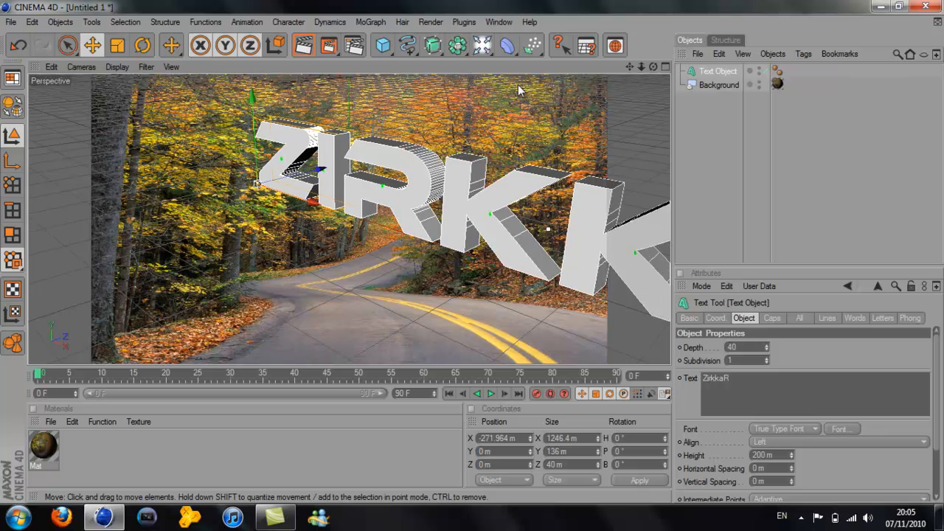
left_click_drag(394, 256, 474, 264, "alt")
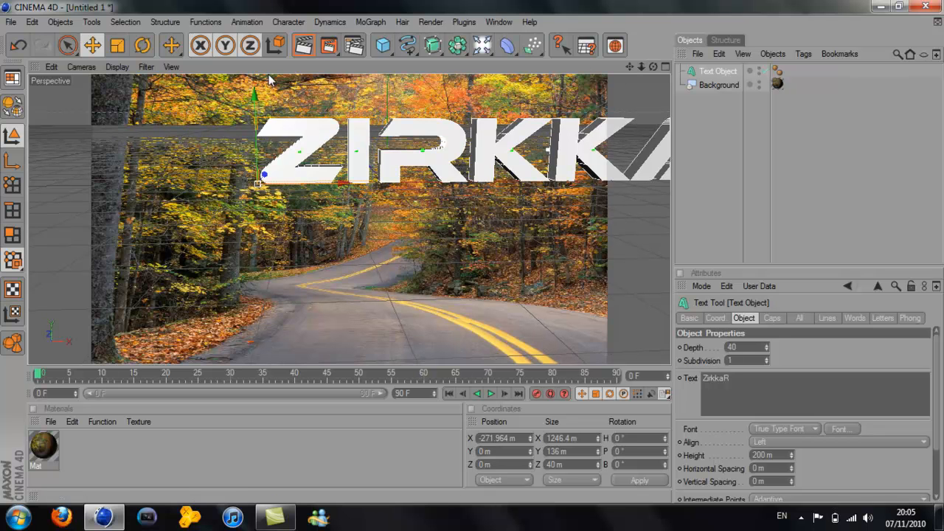
mouse_move(474, 275)
left_mouse_down()
mouse_move(476, 258)
mouse_move(474, 285)
left_mouse_up()
left_click_drag(654, 67, 472, 258)
left_click_drag(742, 64, 462, 260)
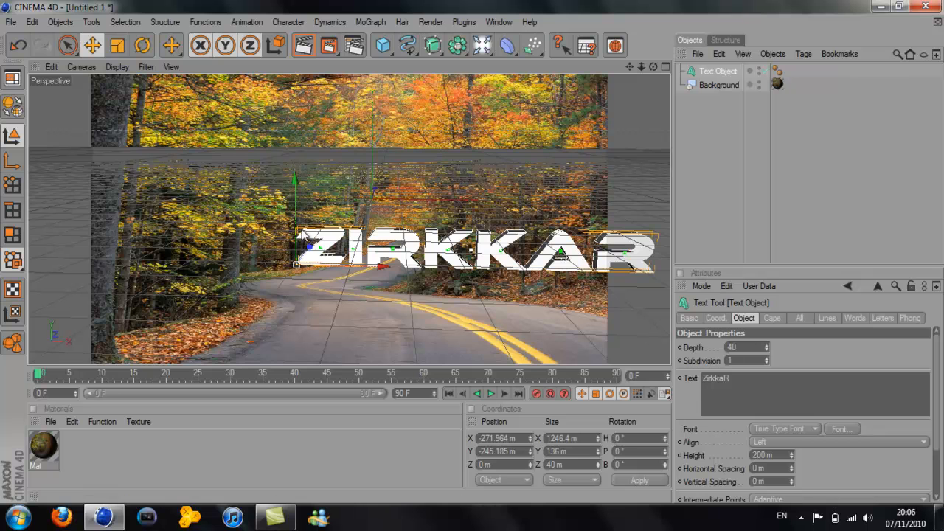
left_click_drag(475, 284, 473, 240)
Rotate the text's heading to about -14° and move it back along the road to about X -362 m, Z 402 m
left_click(142, 45)
left_click_drag(316, 346, 296, 346)
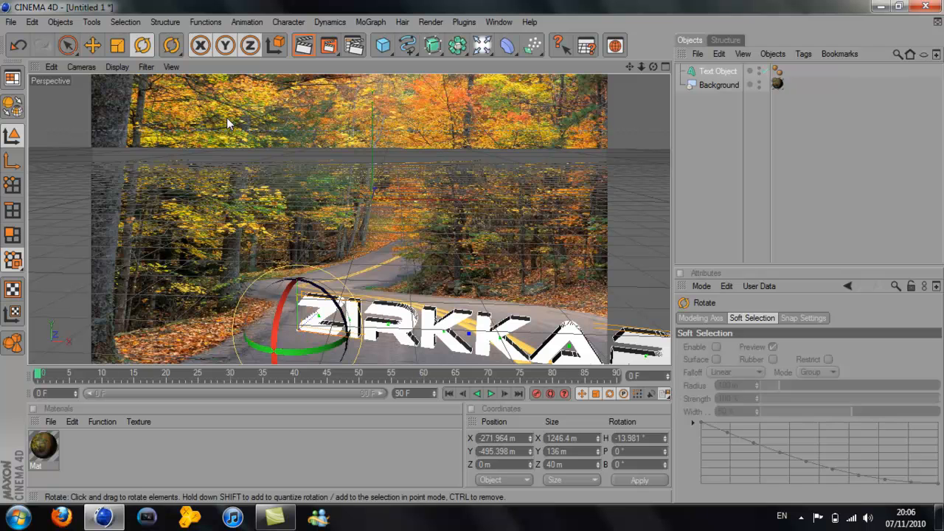
left_click(93, 45)
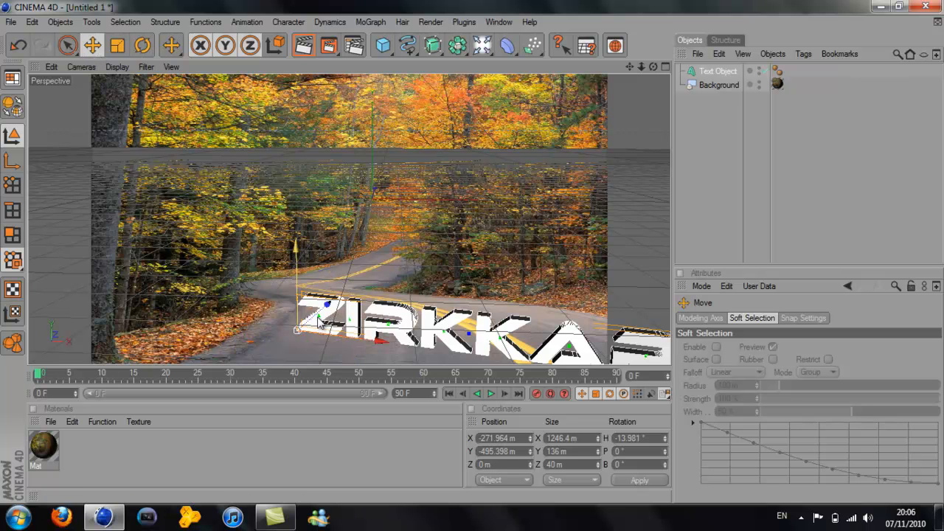
left_click_drag(528, 209, 399, 308)
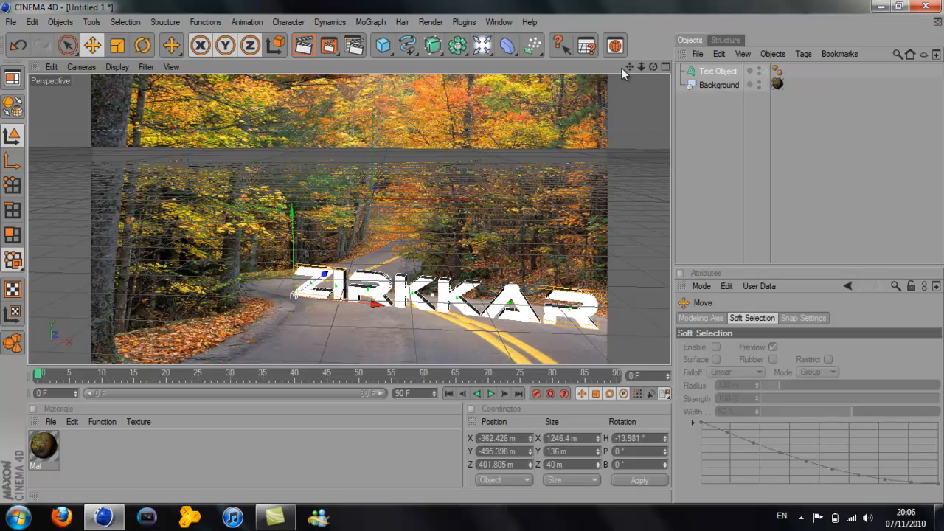
left_click_drag(643, 66, 466, 258)
left_click_drag(641, 69, 482, 61)
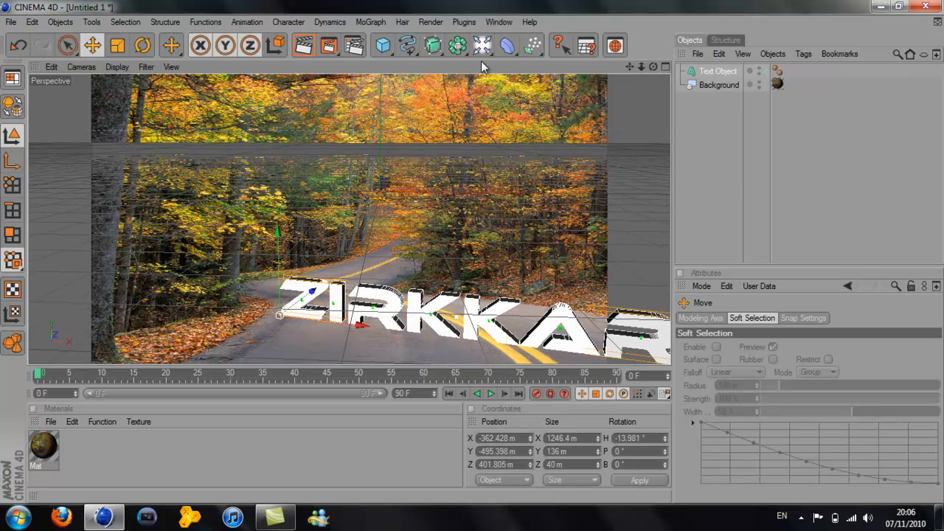
Move the text on the road to about X -452 m, Y -576 m, Z 424 m and render a preview of the view
left_click_drag(645, 66, 324, 122)
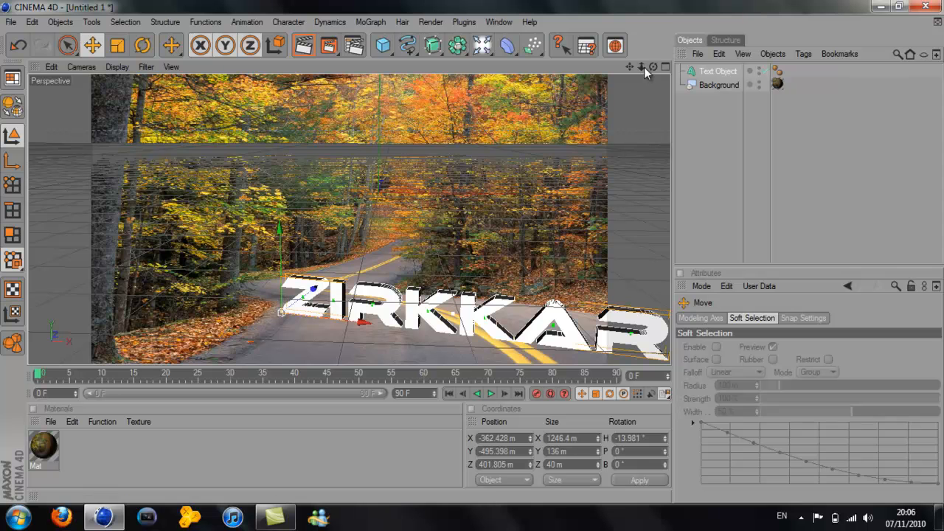
left_click_drag(280, 275, 465, 258, "alt")
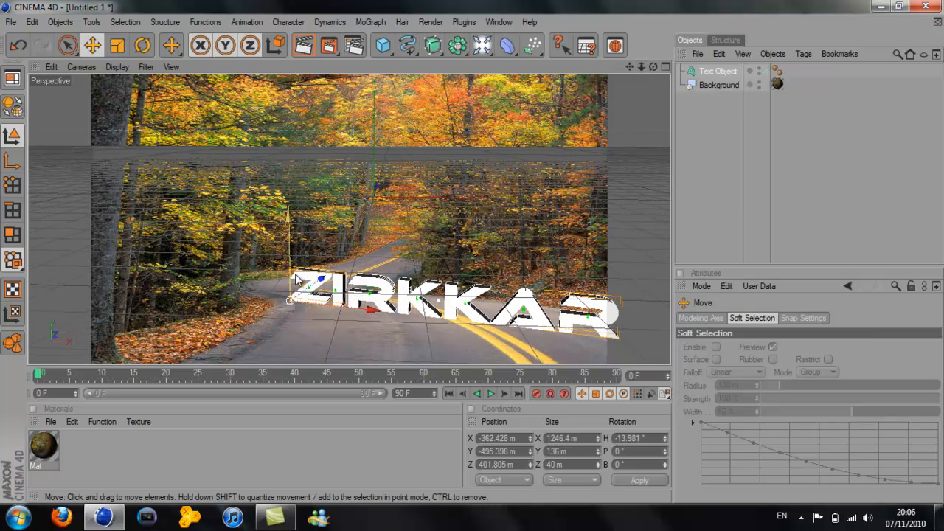
left_click_drag(290, 299, 473, 251)
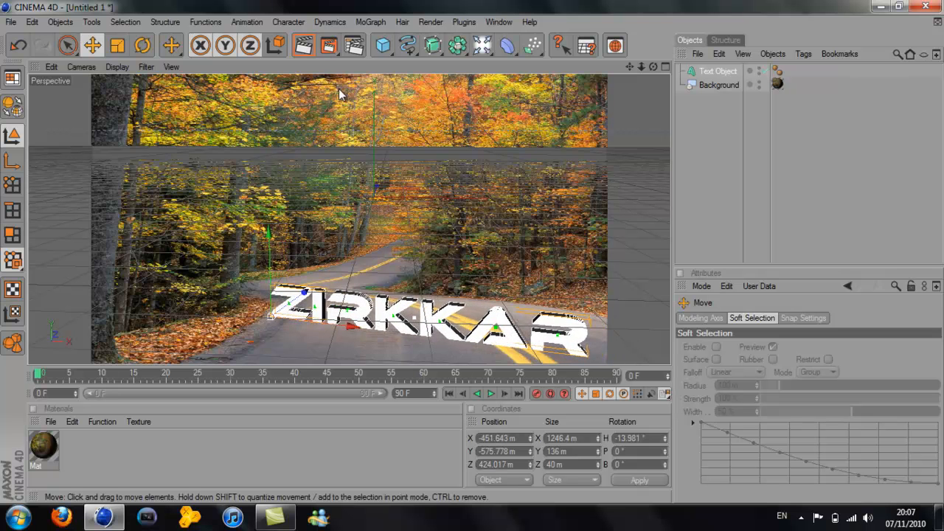
left_click(303, 44)
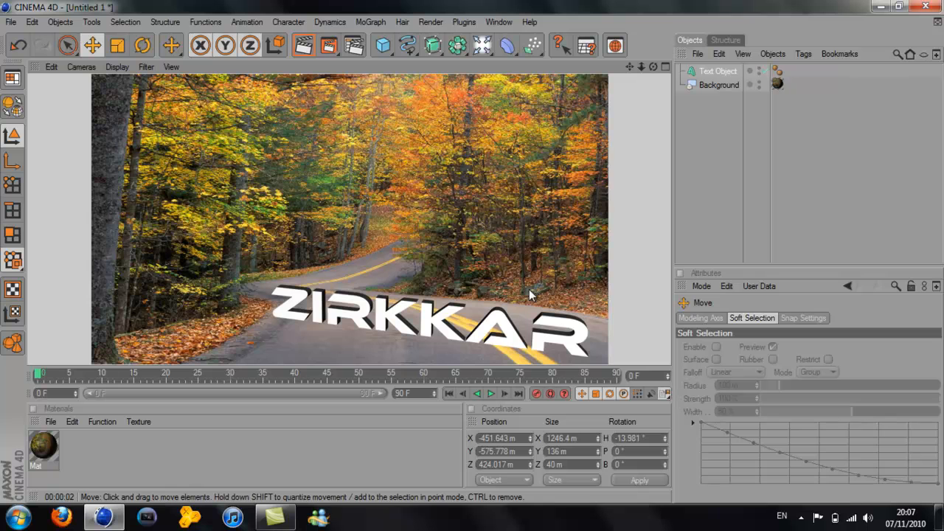
Add a Plane object and enlarge it to about 1401 m wide and 945 m high
left_click(382, 45)
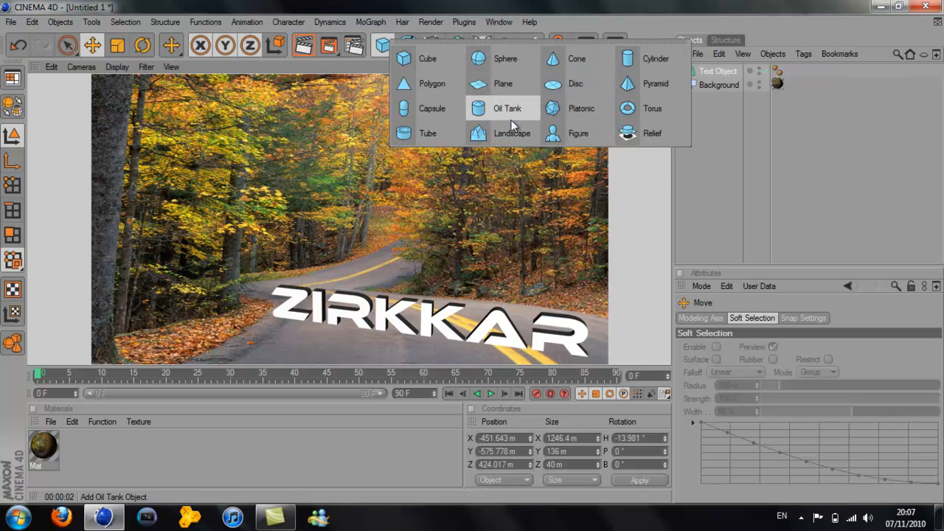
left_click(378, 58)
left_click(382, 47)
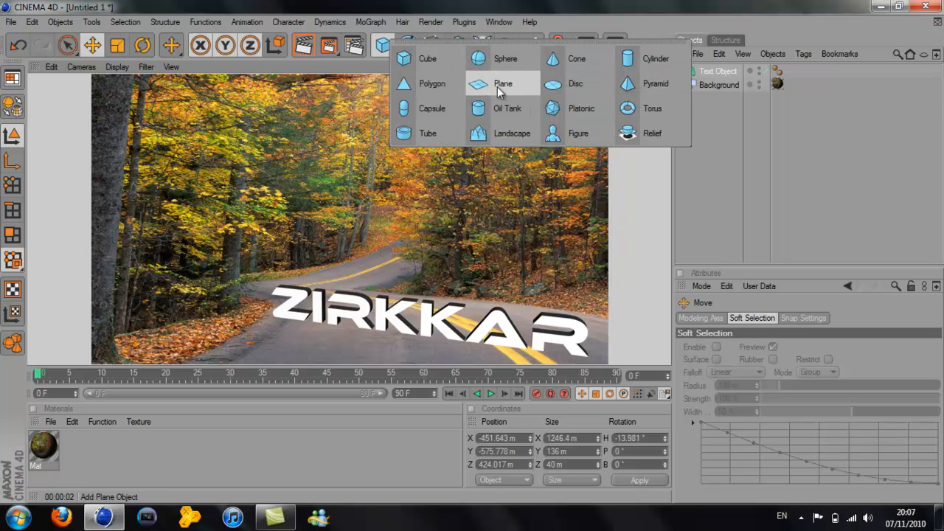
left_click(497, 85)
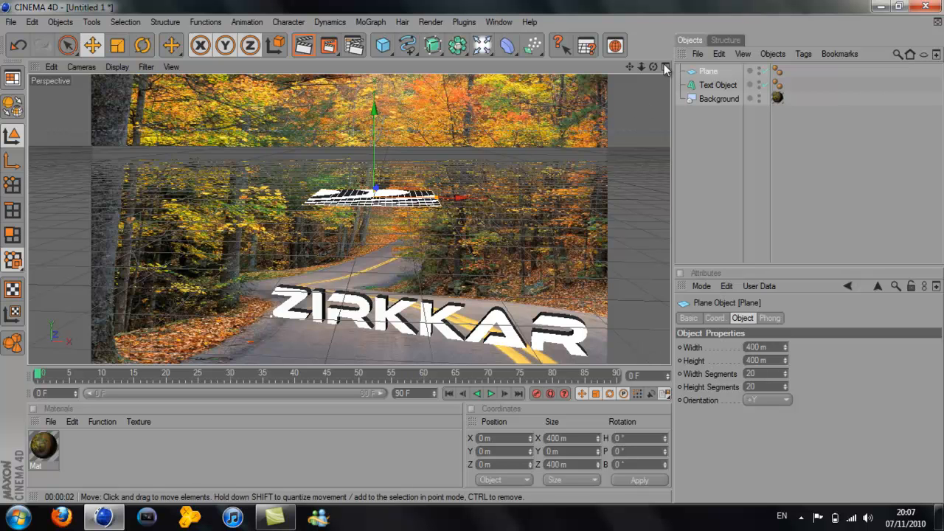
left_click_drag(472, 249, 471, 229, "alt")
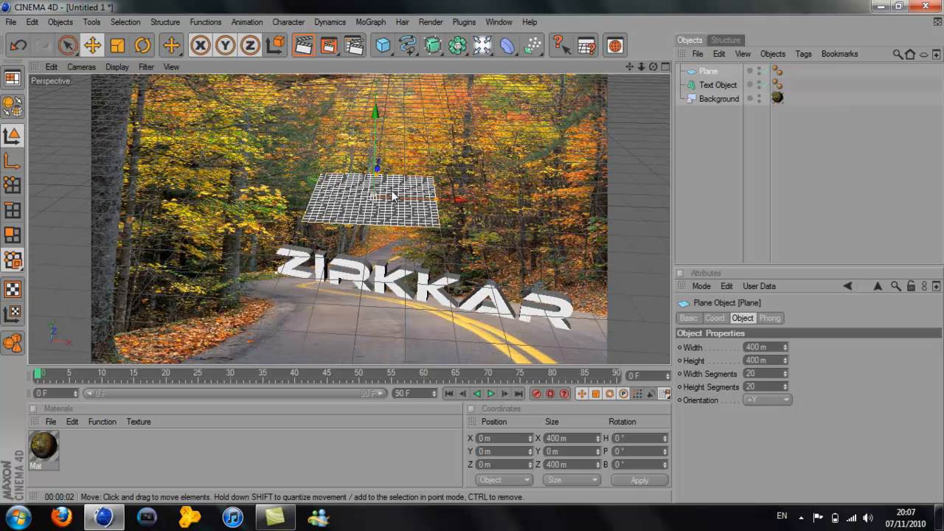
left_click_drag(439, 199, 513, 176)
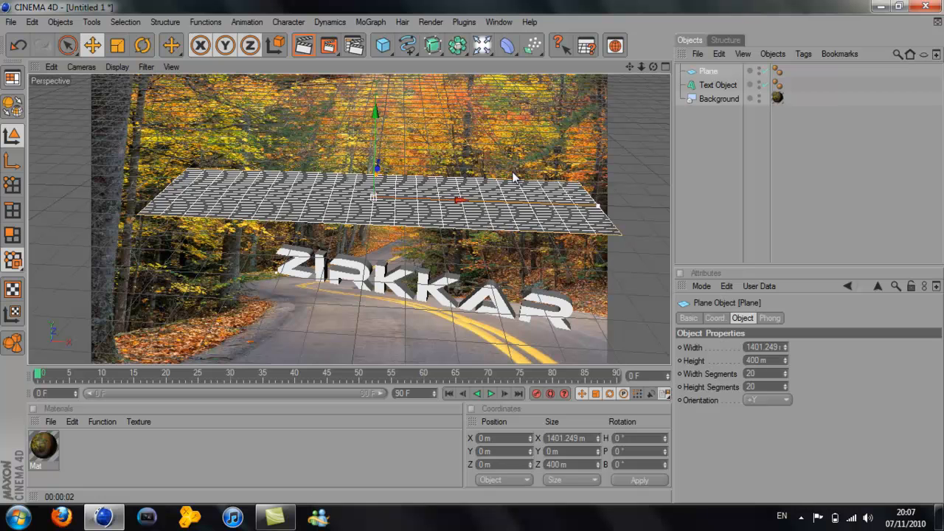
left_click_drag(376, 175, 473, 245)
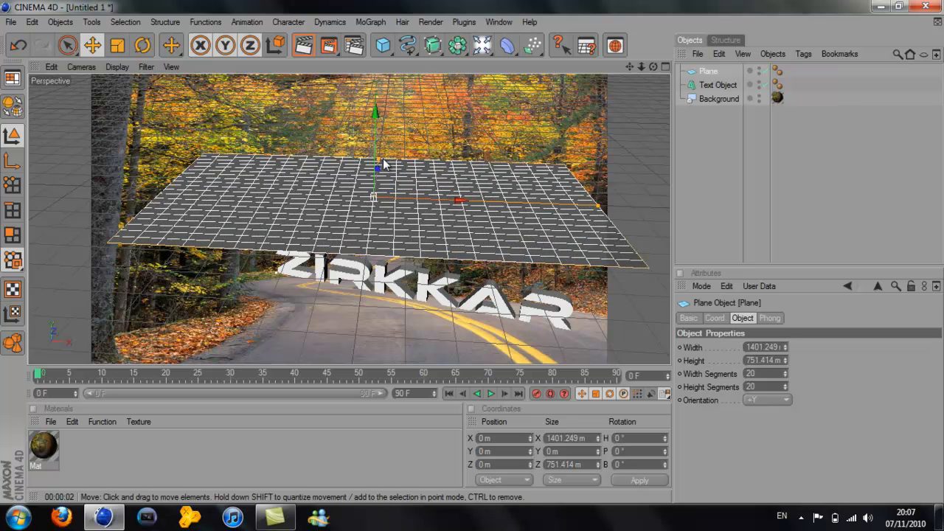
mouse_move(476, 253)
left_mouse_down()
mouse_move(482, 243)
mouse_move(476, 251)
left_mouse_up()
left_click_drag(653, 68, 471, 254)
left_click_drag(653, 67, 475, 269)
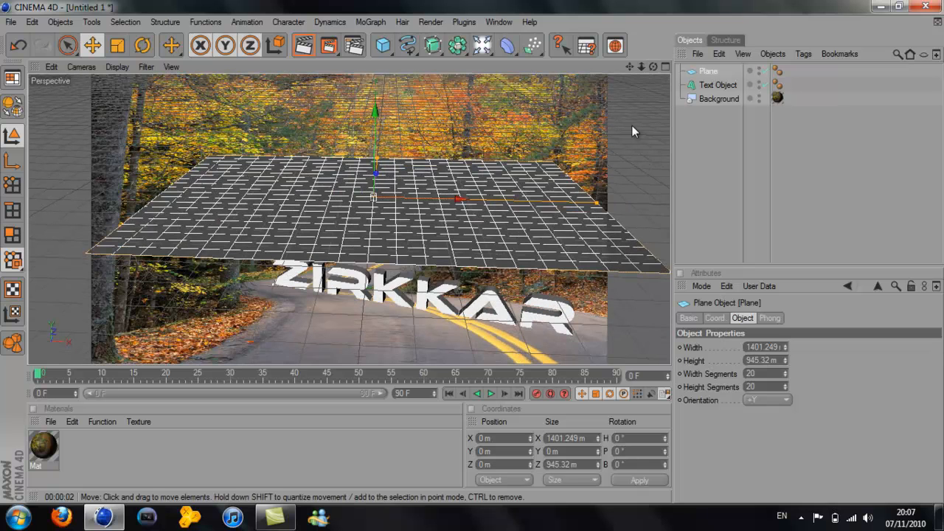
Lower the plane to the road at about Y -528 m and widen it to about 2177 m
left_click_drag(653, 66, 472, 255)
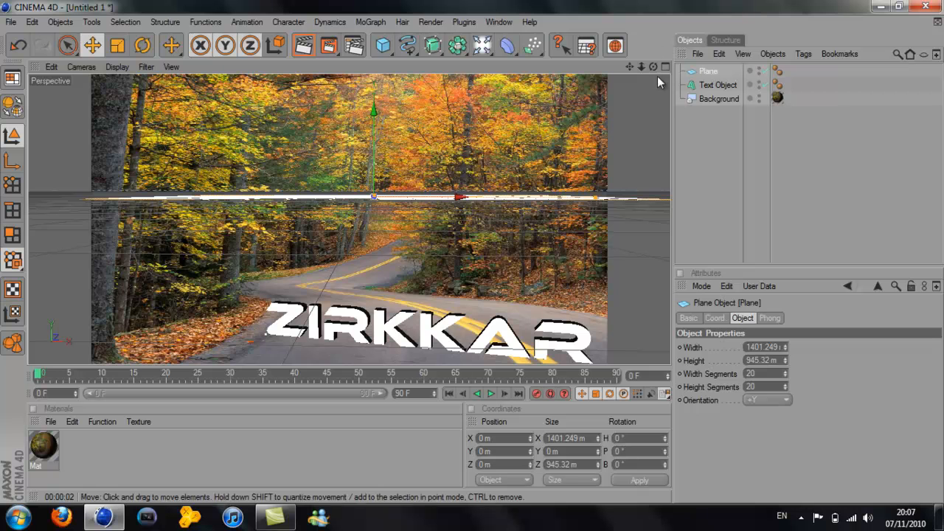
mouse_move(487, 256)
left_mouse_down()
mouse_move(512, 256)
mouse_move(213, 279)
mouse_move(518, 253)
mouse_move(477, 253)
left_mouse_up()
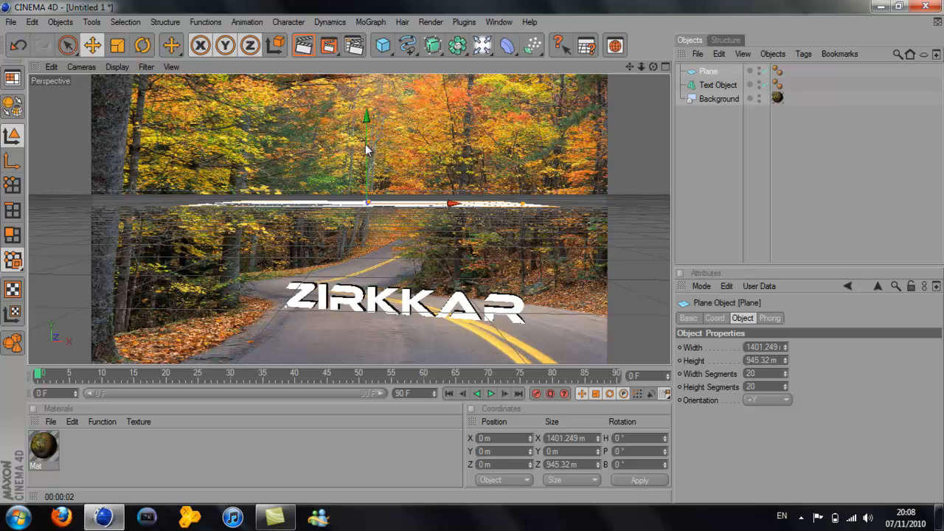
left_click_drag(367, 191, 373, 256)
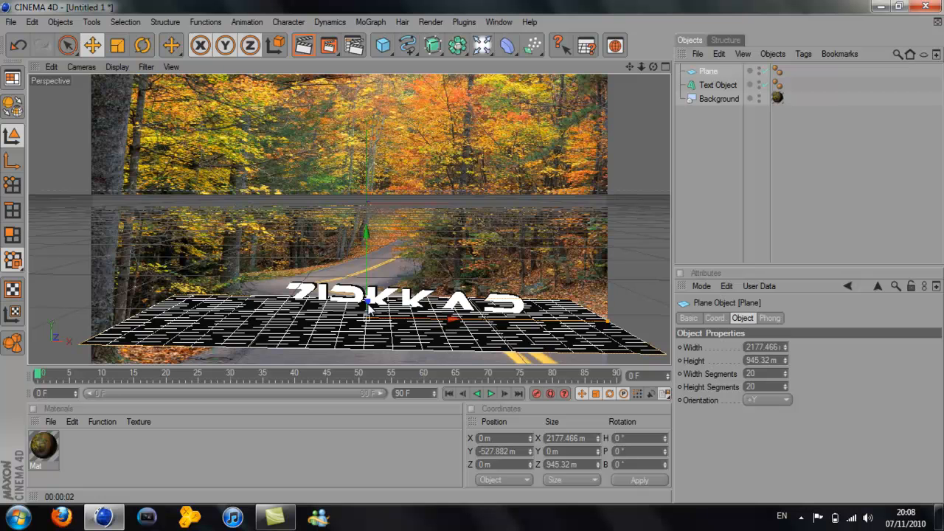
Move the plane back beneath the text to about Z 534 m and check its placement from several angles
left_click_drag(653, 66, 347, 189)
left_click_drag(463, 254, 304, 283)
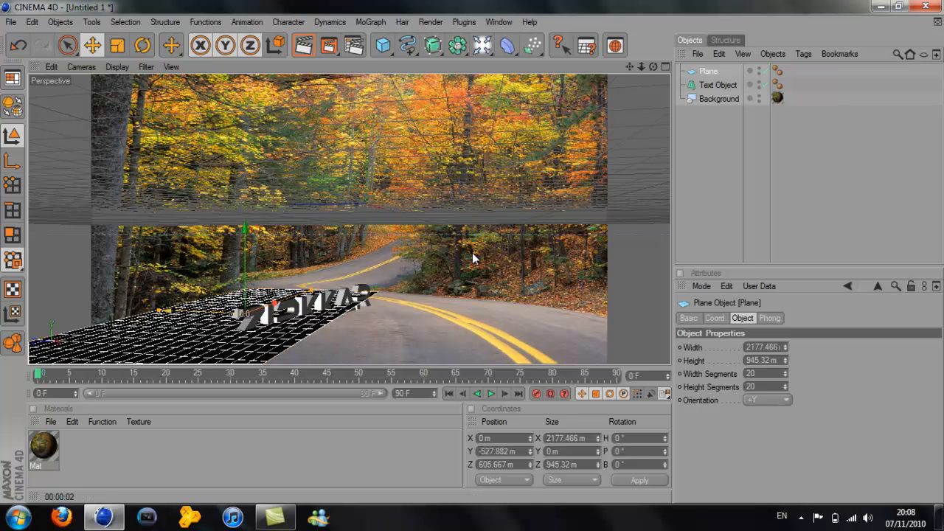
left_click_drag(475, 254, 472, 256)
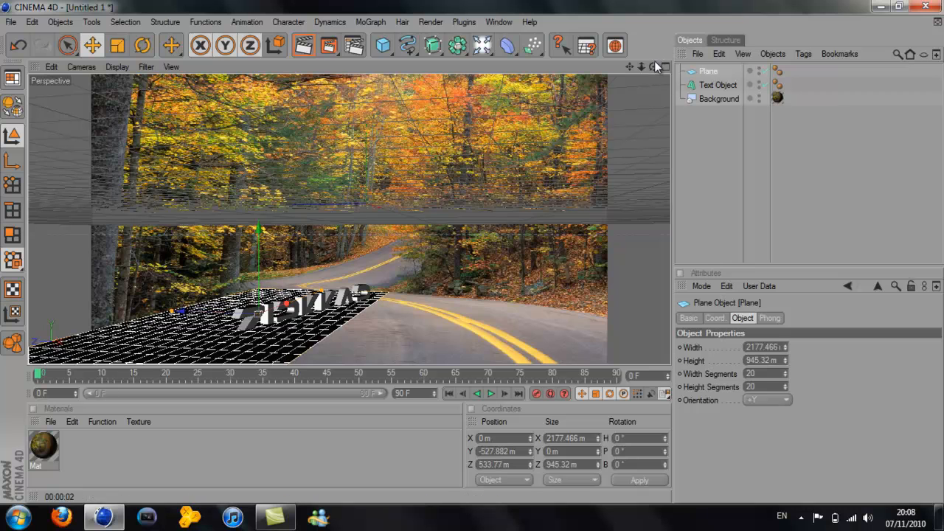
left_click_drag(653, 66, 486, 248)
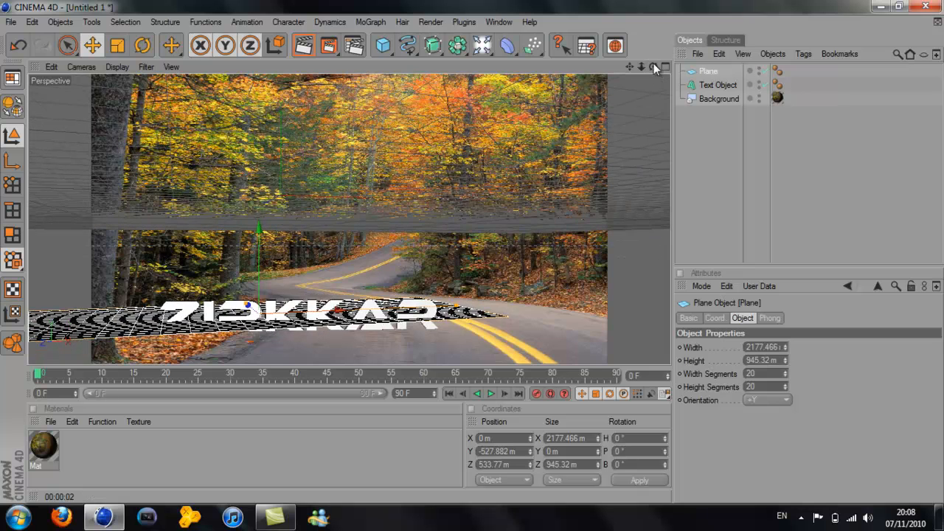
left_click_drag(654, 66, 478, 263)
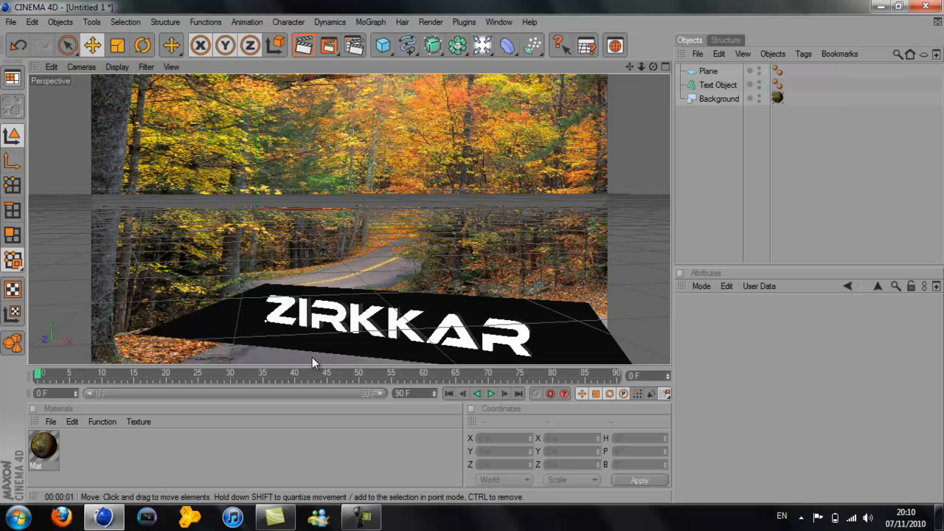
Give the plane a Compositing tag with Compositing Background enabled, and render a preview of the view
left_click(545, 331)
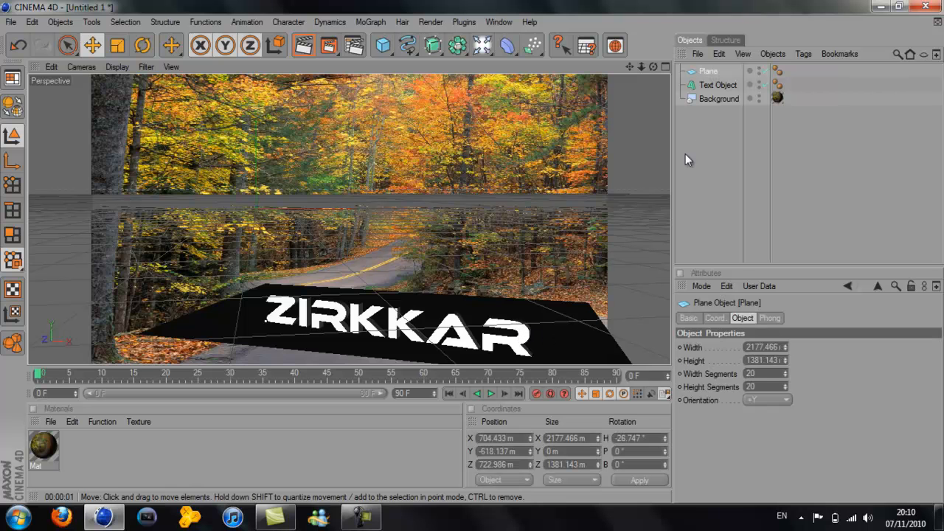
right_click(709, 73)
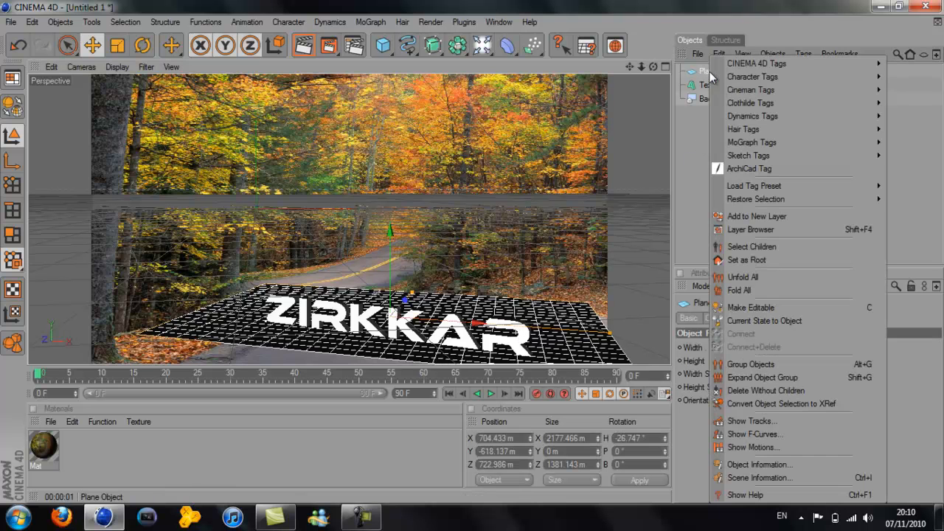
mouse_move(736, 68)
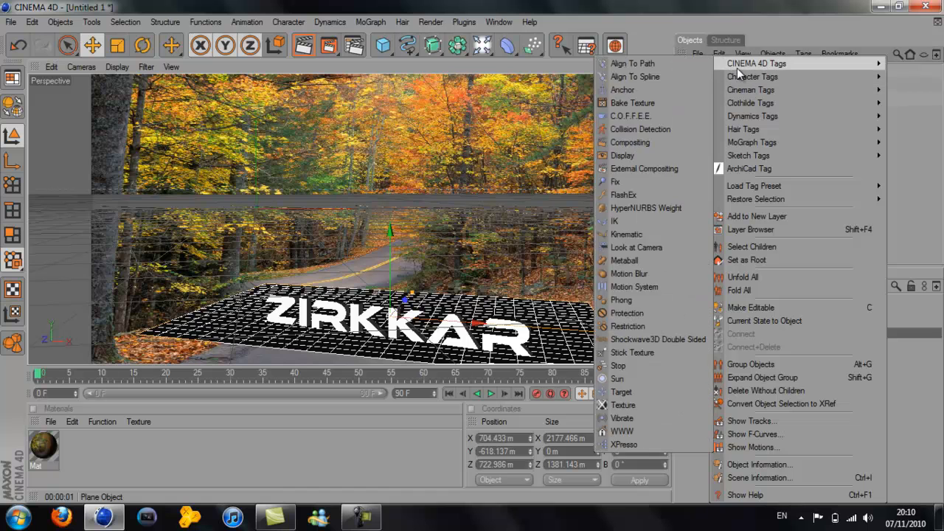
left_click(640, 141)
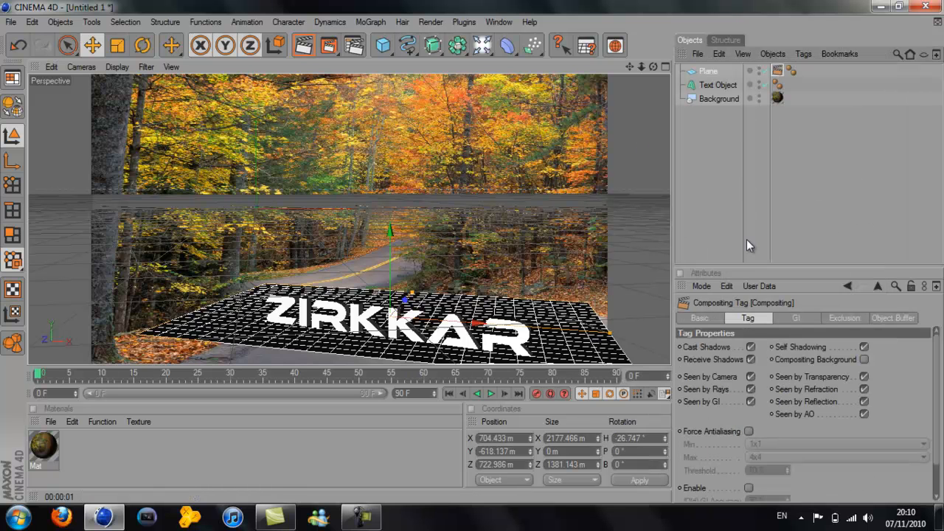
left_click(863, 359)
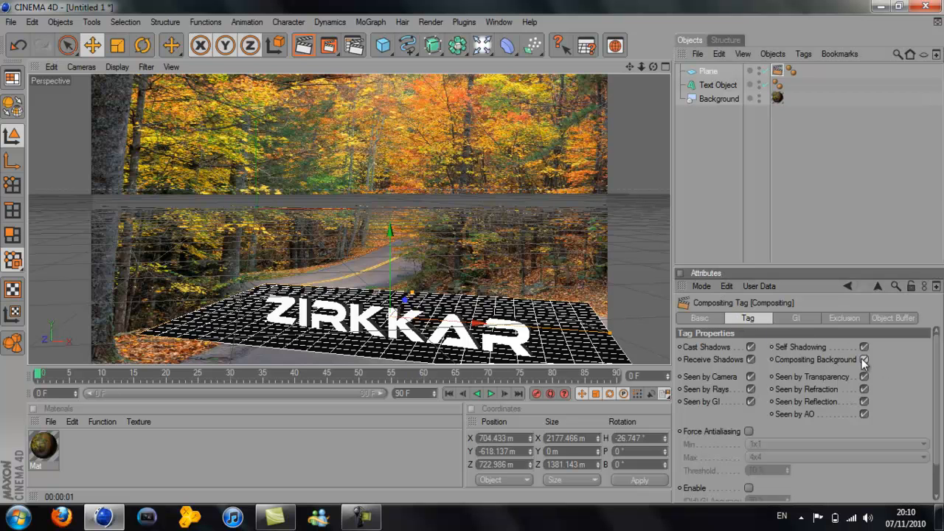
left_click(305, 47)
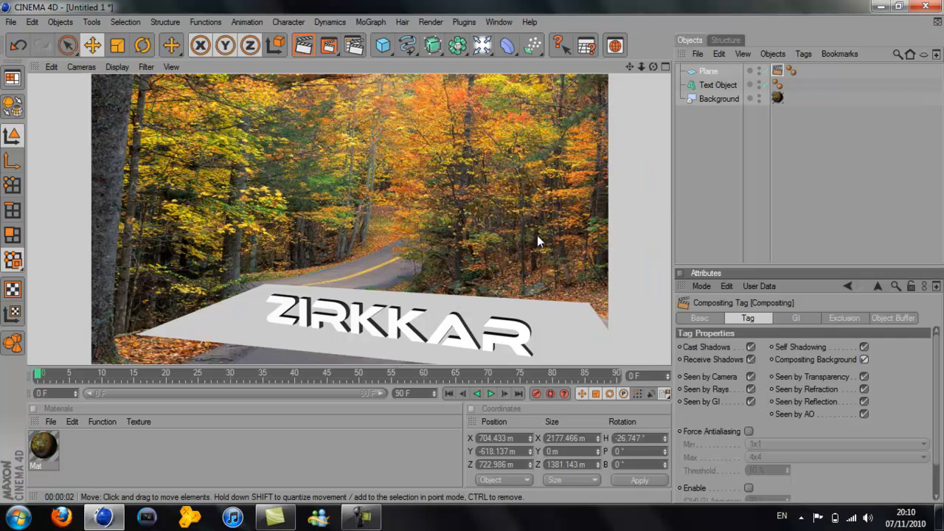
left_click(623, 205)
left_click(624, 208)
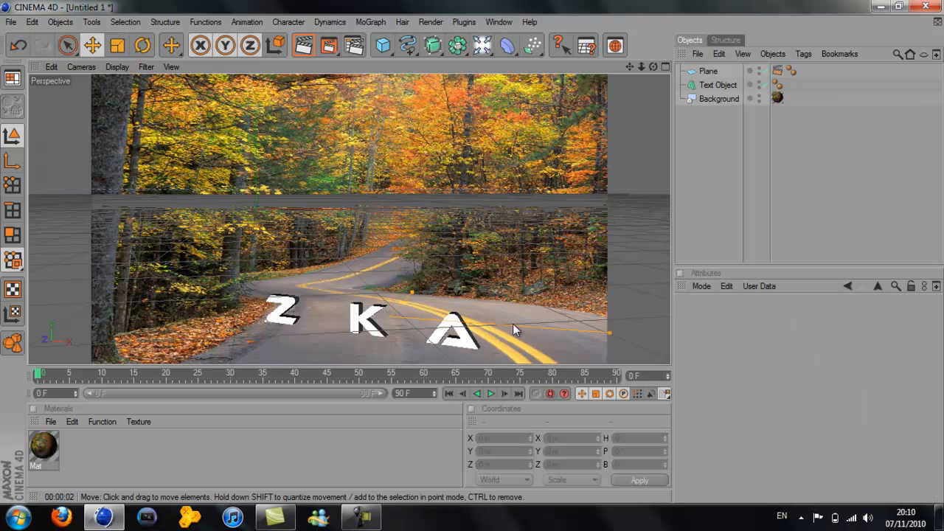
Copy the background's Mat texture tag onto the plane and render a preview of the view
left_click(550, 332)
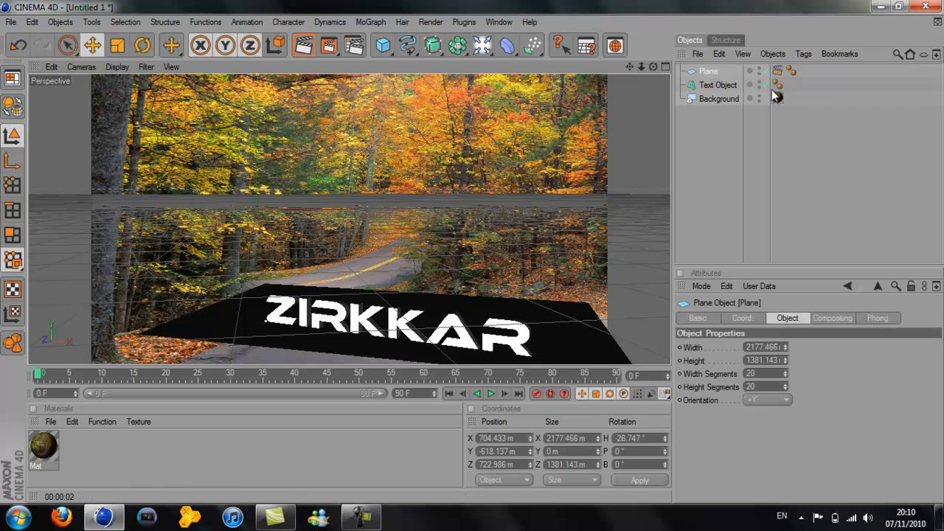
left_click(723, 99)
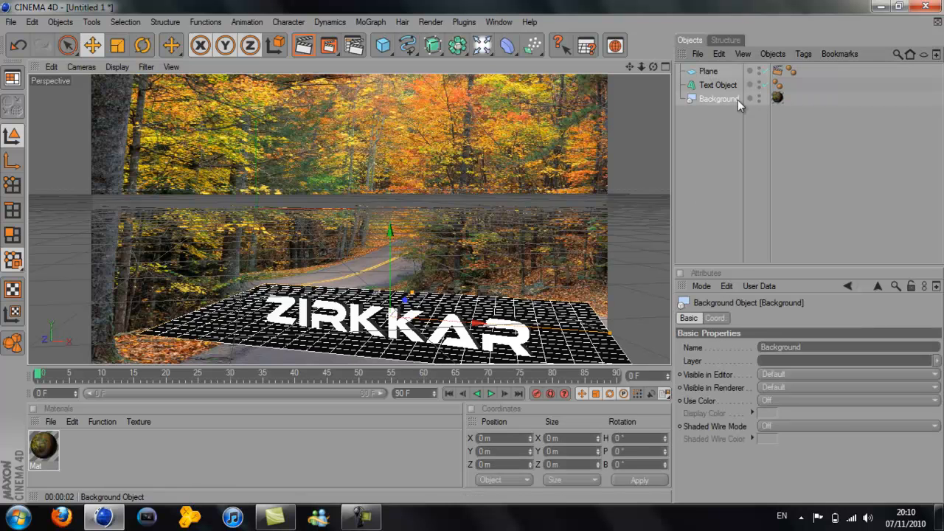
left_click(778, 99)
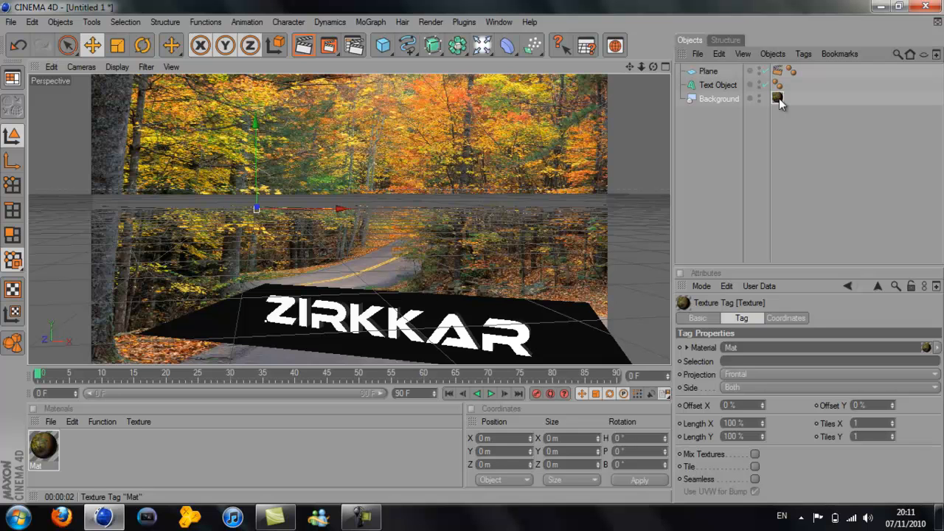
left_click_drag(795, 69, 802, 70, "ctrl")
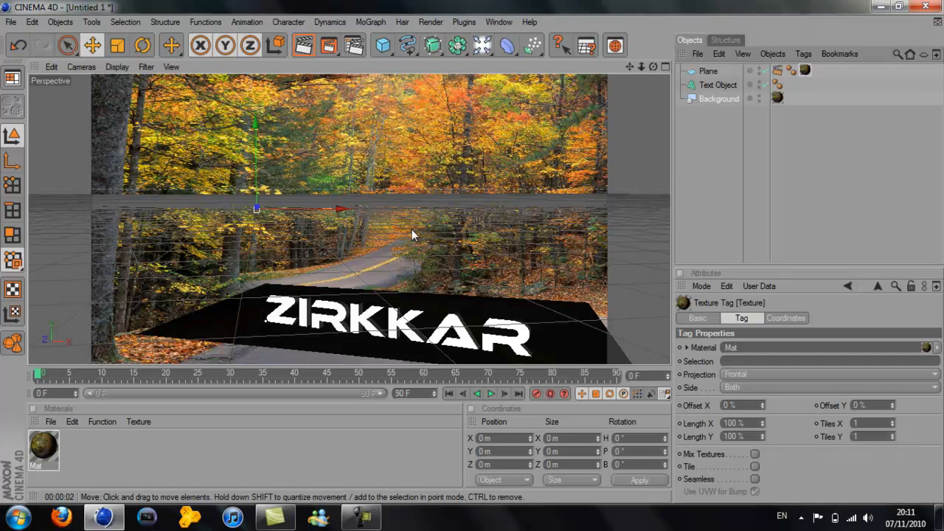
left_click(303, 45)
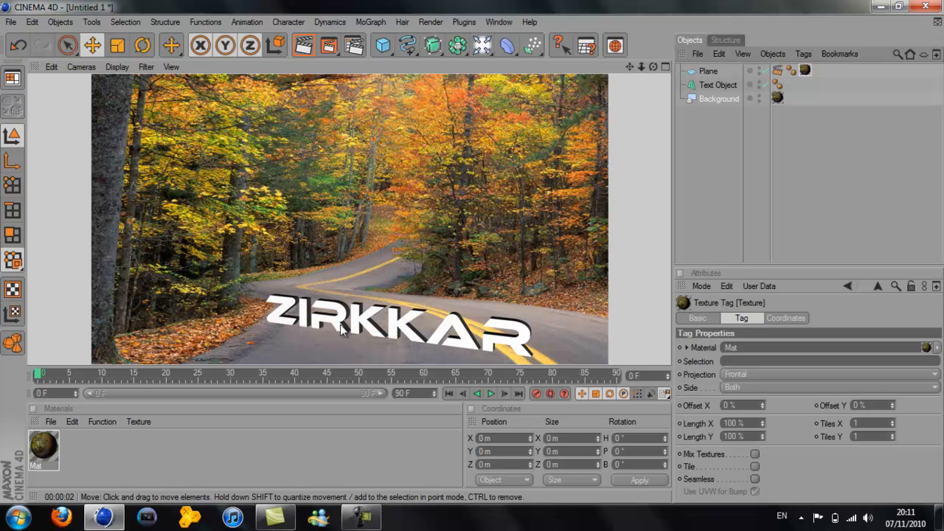
Reposition the text over the plane to about X 52 m, Z 740 m and render a preview of the view
left_click(340, 324)
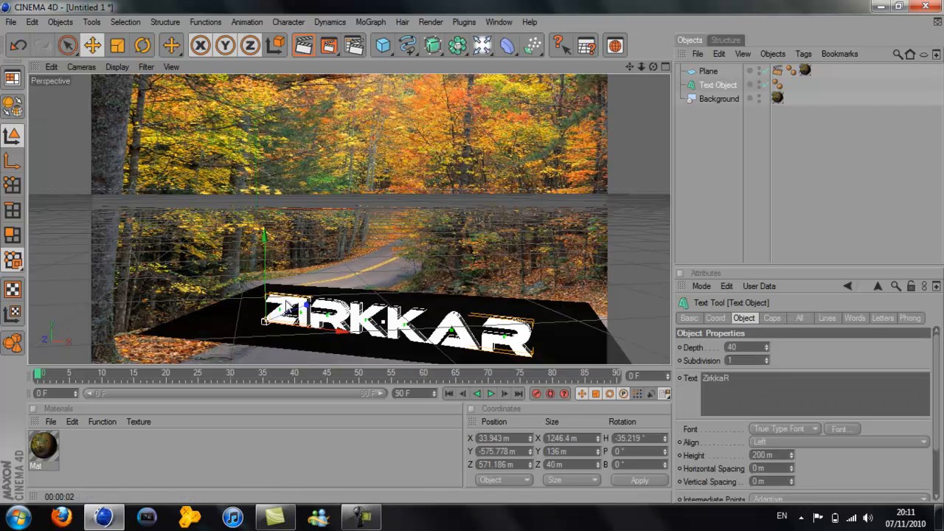
left_click_drag(494, 248, 469, 251)
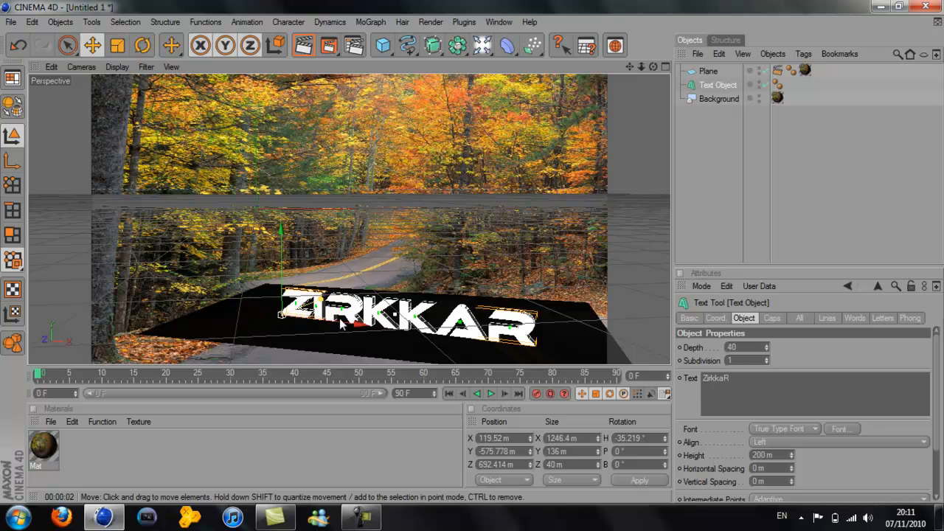
left_click_drag(350, 323, 284, 315)
left_click_drag(479, 255, 473, 250)
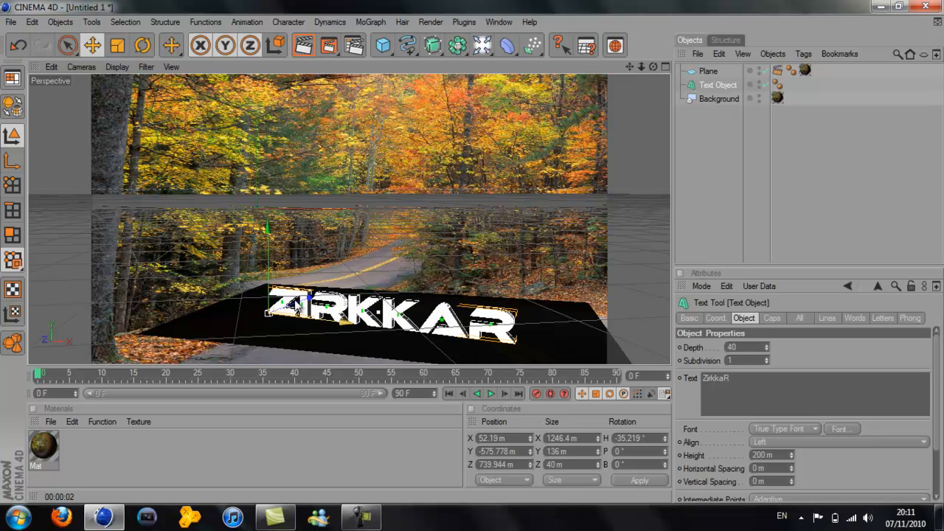
left_click(304, 46)
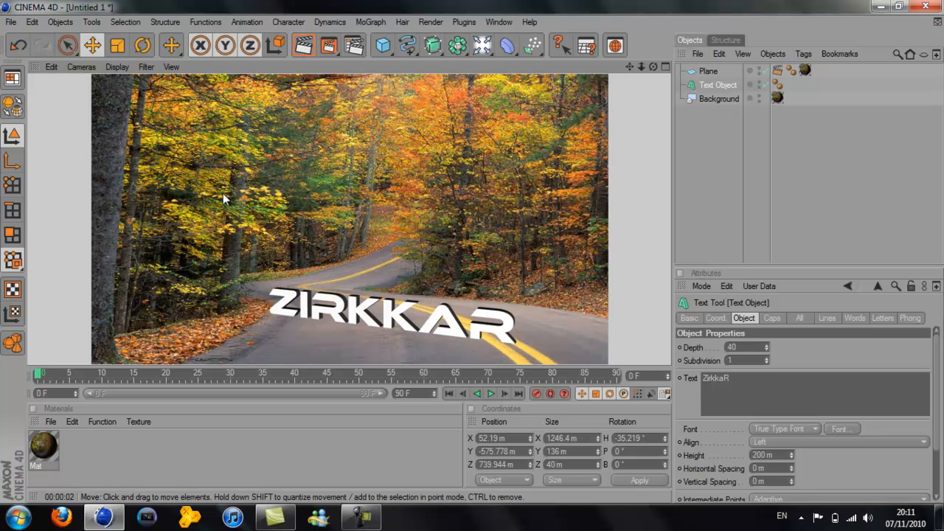
left_click(365, 350)
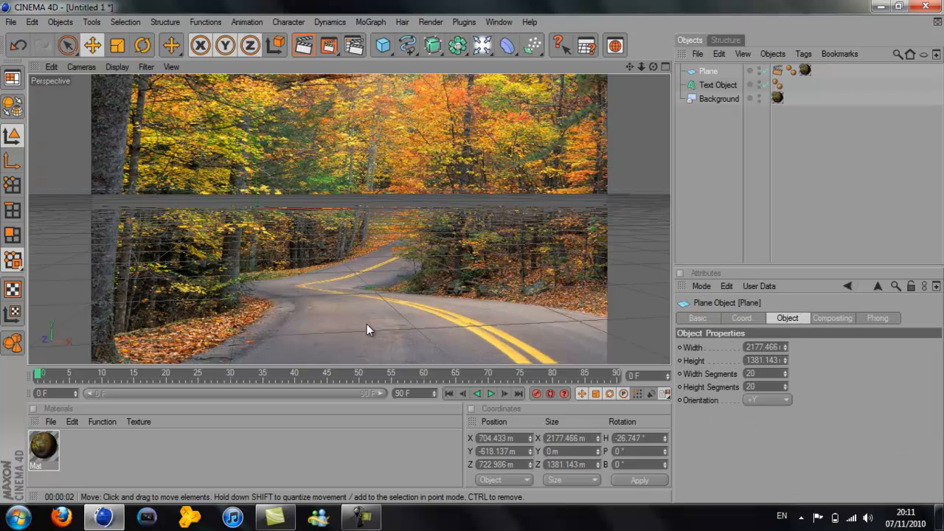
Move the text along the road to about X 208 m, Z 630 m and render a preview of the view
left_click(365, 317)
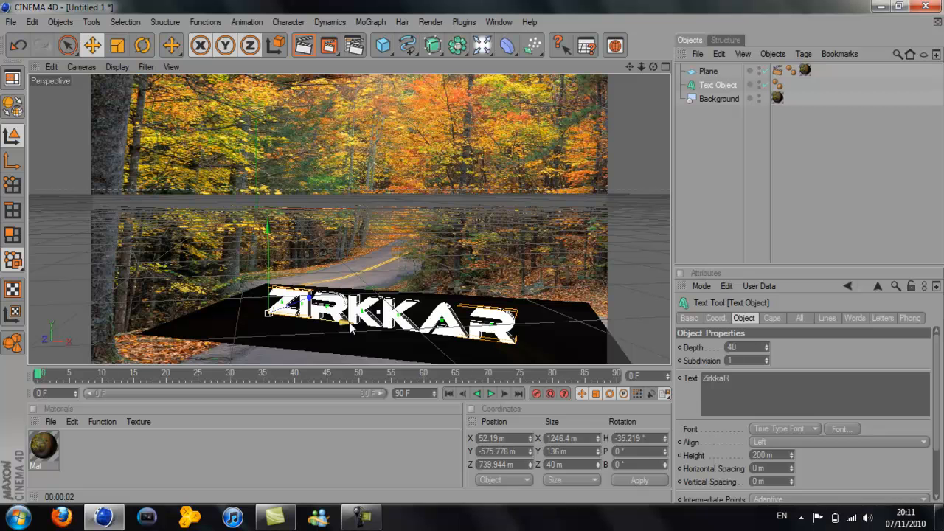
left_click_drag(490, 258, 473, 249)
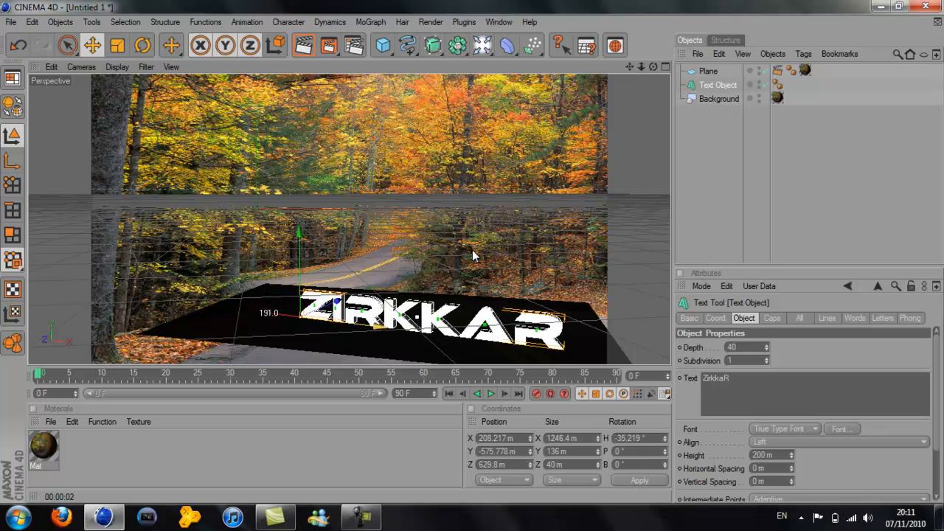
left_click(308, 49)
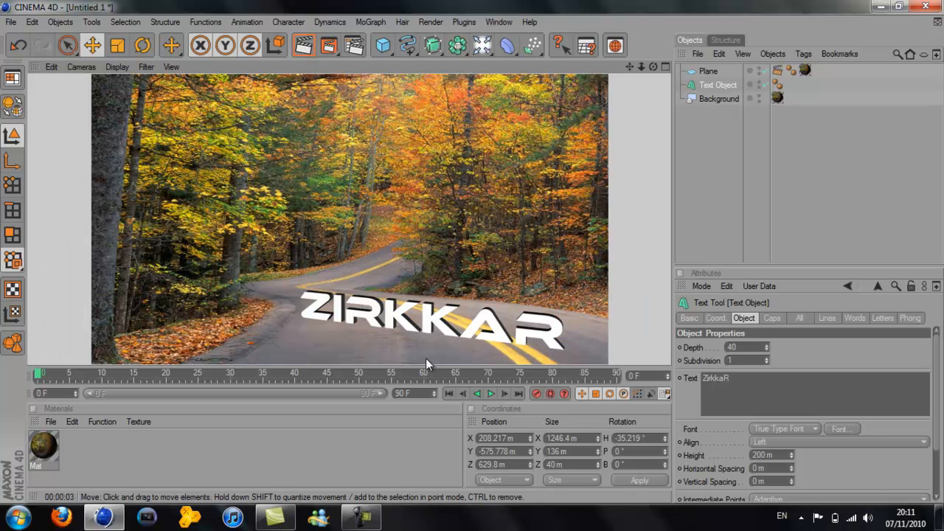
Add an omni light and position it in front of the text at about X 82 m, Y 51 m, Z -654 m
left_click(481, 46)
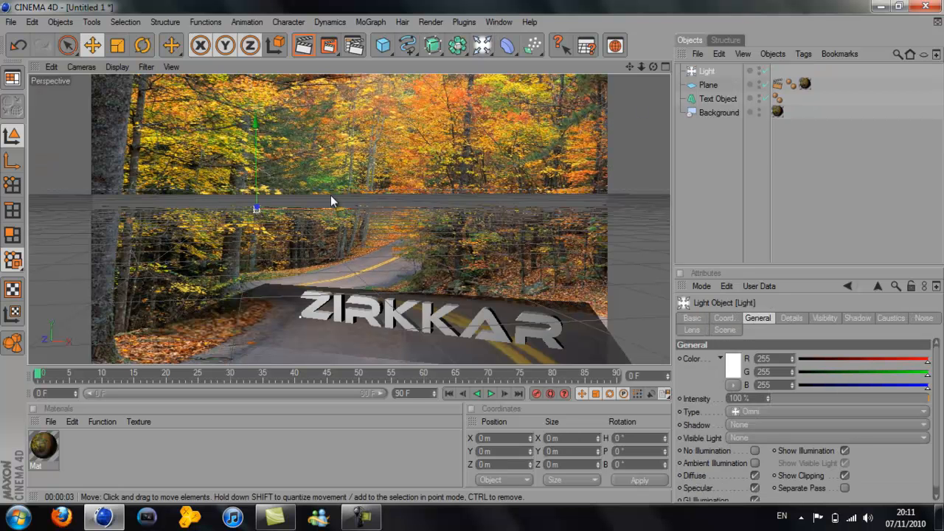
left_click_drag(376, 257, 480, 82, "alt")
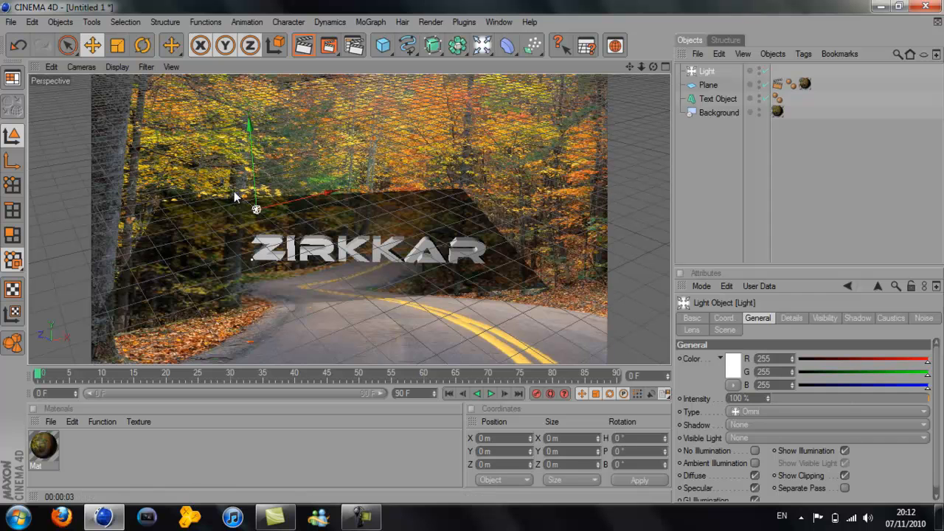
mouse_move(472, 252)
left_mouse_down()
mouse_move(457, 244)
mouse_move(473, 253)
left_mouse_up()
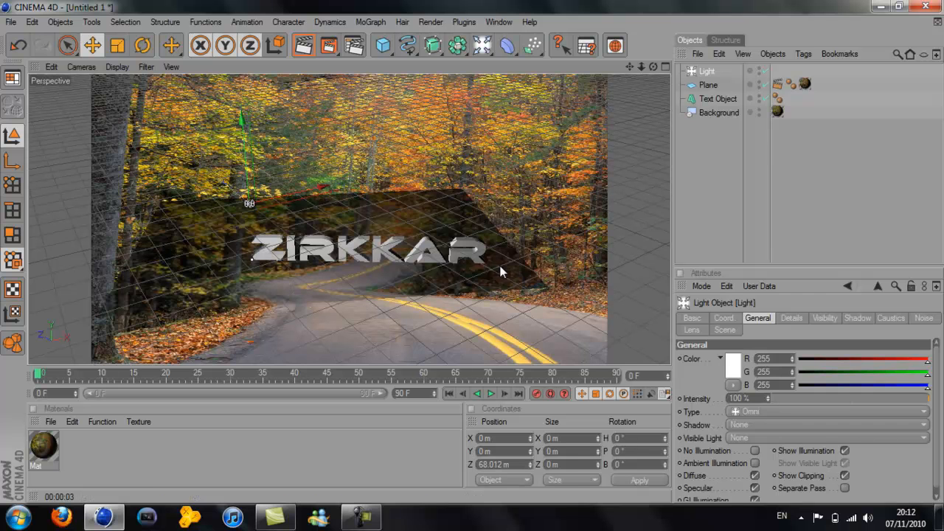
left_click_drag(618, 347, 472, 264)
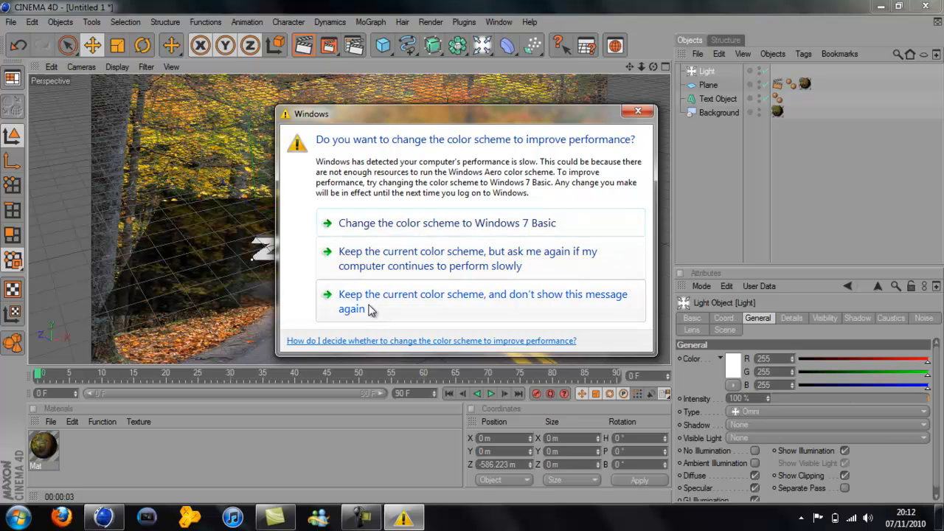
left_click(428, 264)
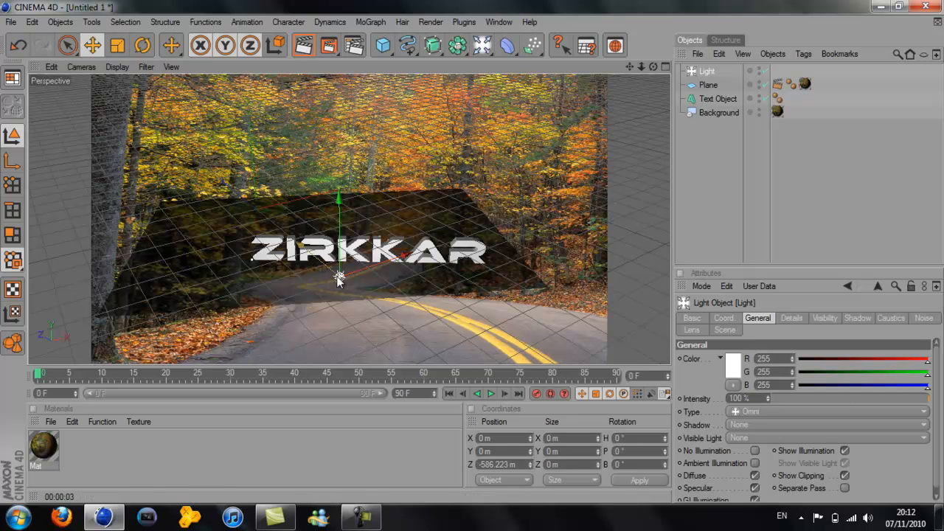
mouse_move(478, 259)
left_mouse_down()
mouse_move(488, 259)
mouse_move(470, 249)
left_mouse_up()
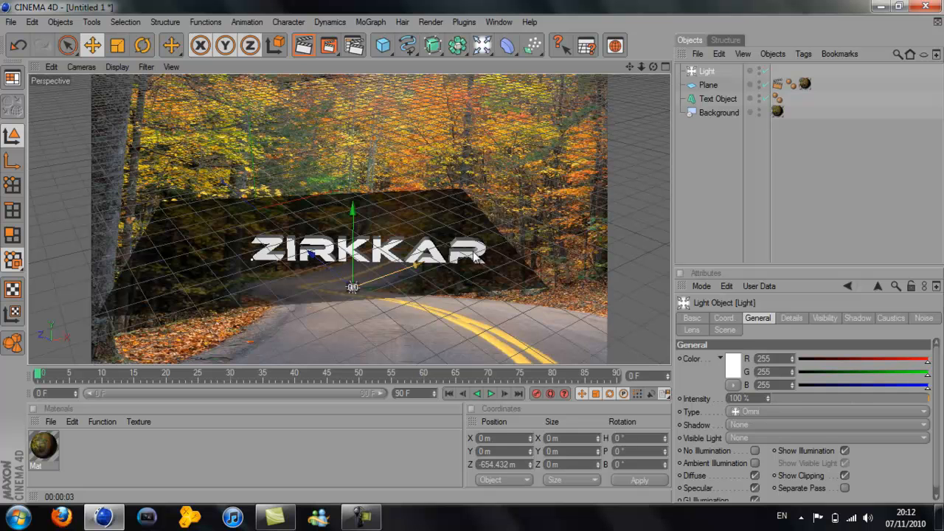
left_click_drag(382, 281, 473, 248)
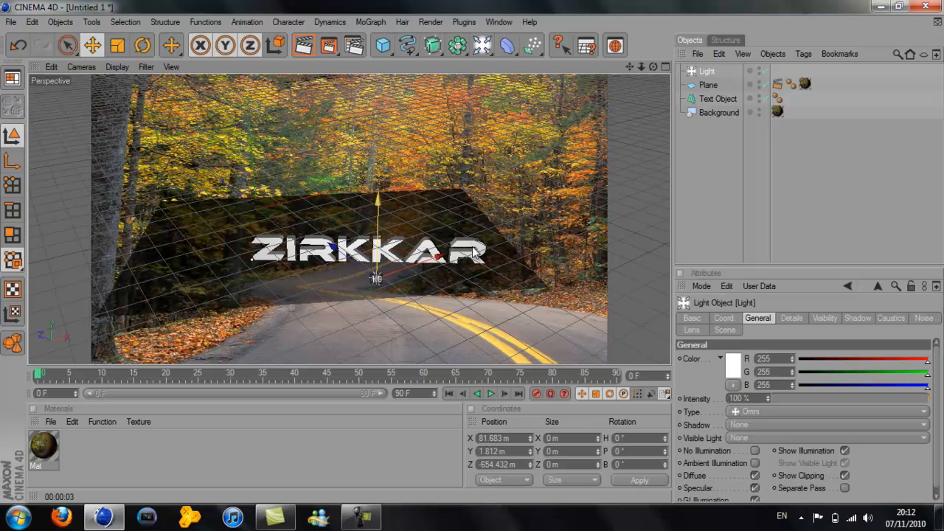
Set the light's shadow type to Shadow Maps (Soft) and render a preview of the text from a low road-level view
left_click(734, 425)
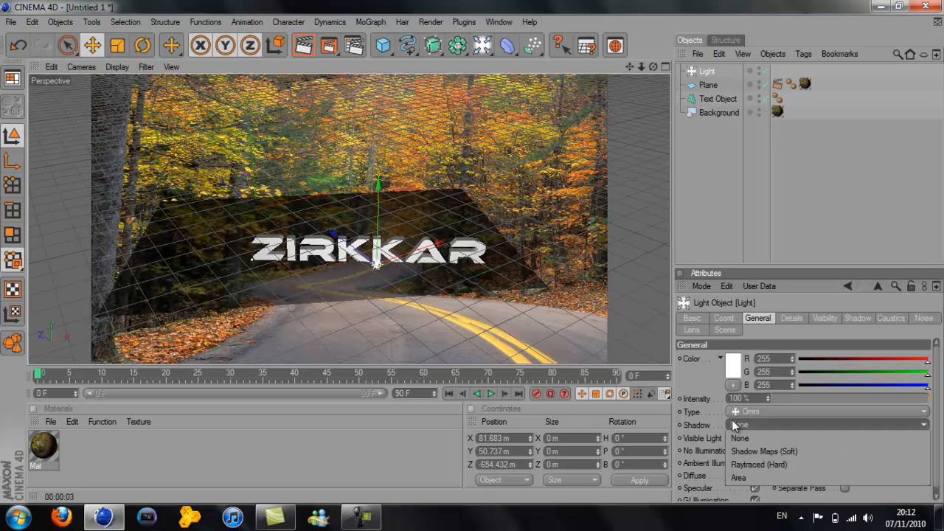
left_click(746, 453)
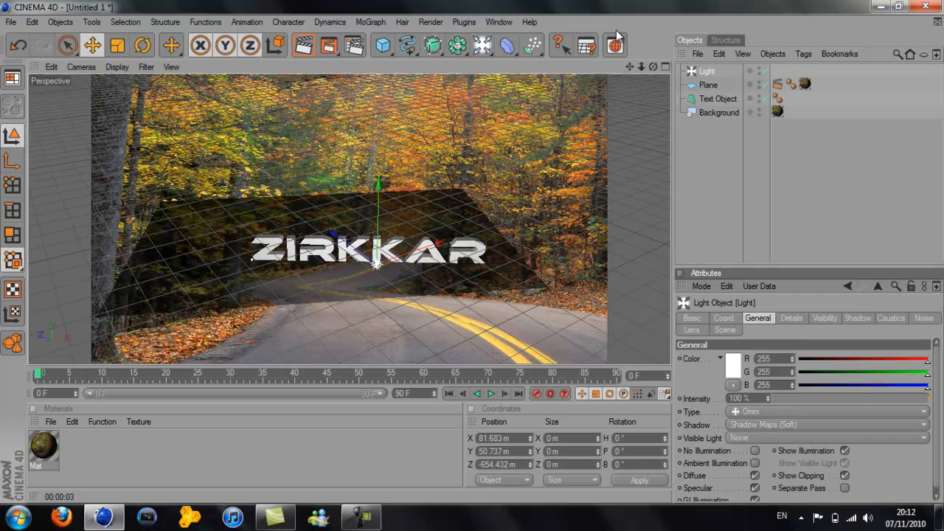
left_click_drag(448, 311, 472, 254, "alt")
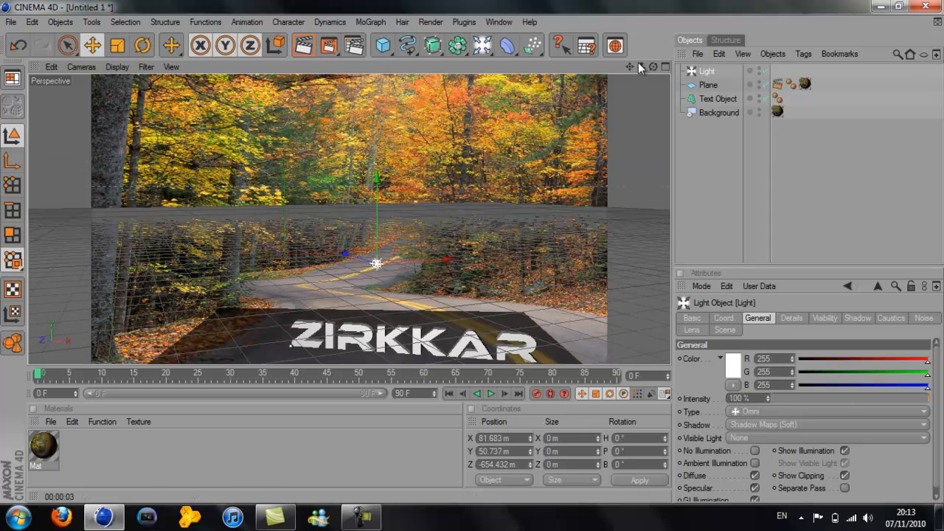
left_click_drag(494, 257, 472, 252, "alt")
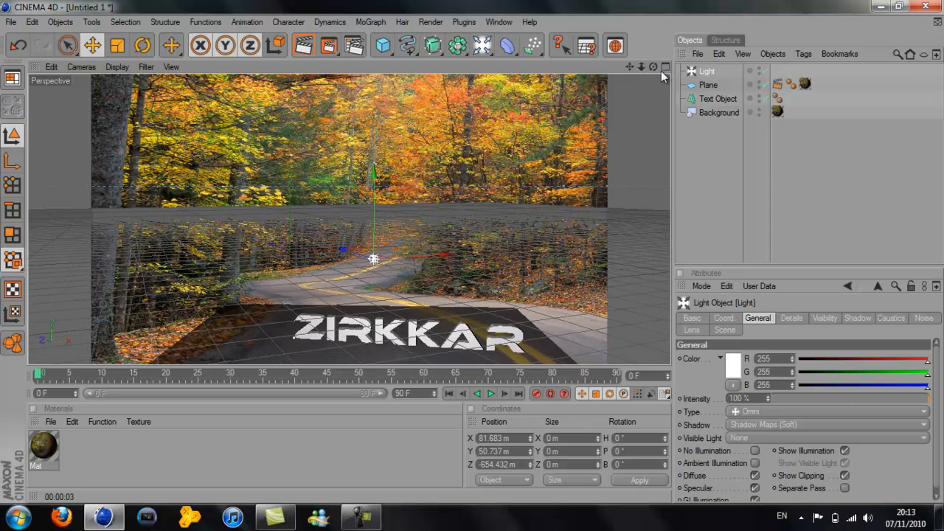
left_click(312, 49)
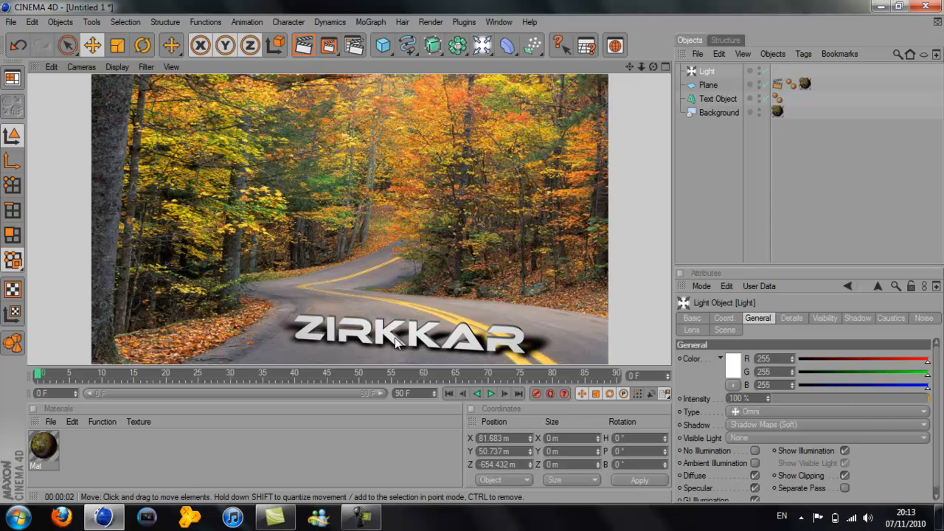
Reposition the text on the ground plane to about X 322 m, Y -617 m, Z 790 m and render a preview
left_click(364, 338)
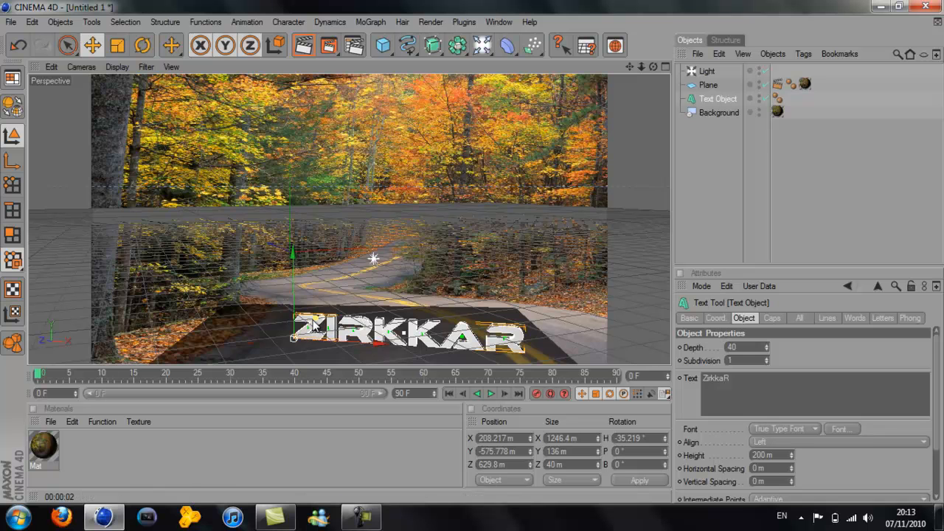
left_click_drag(413, 279, 472, 244)
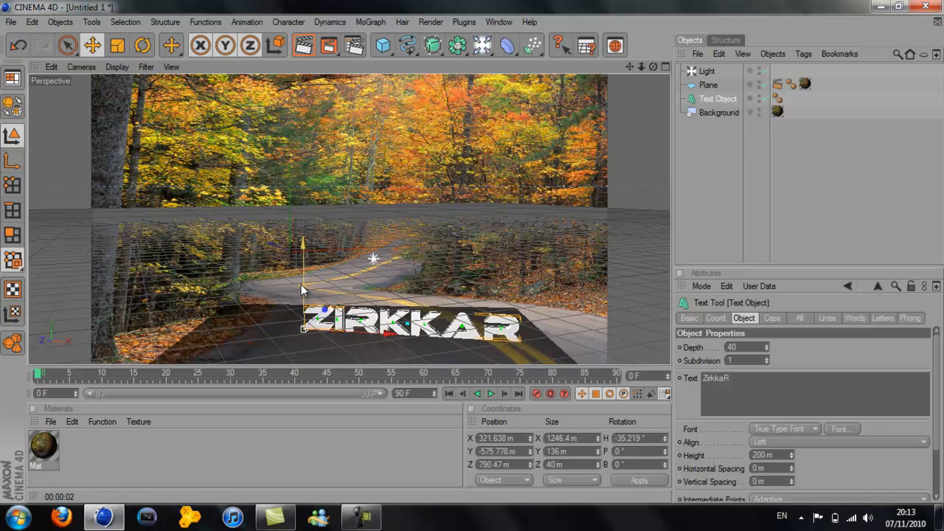
left_click_drag(301, 284, 470, 246)
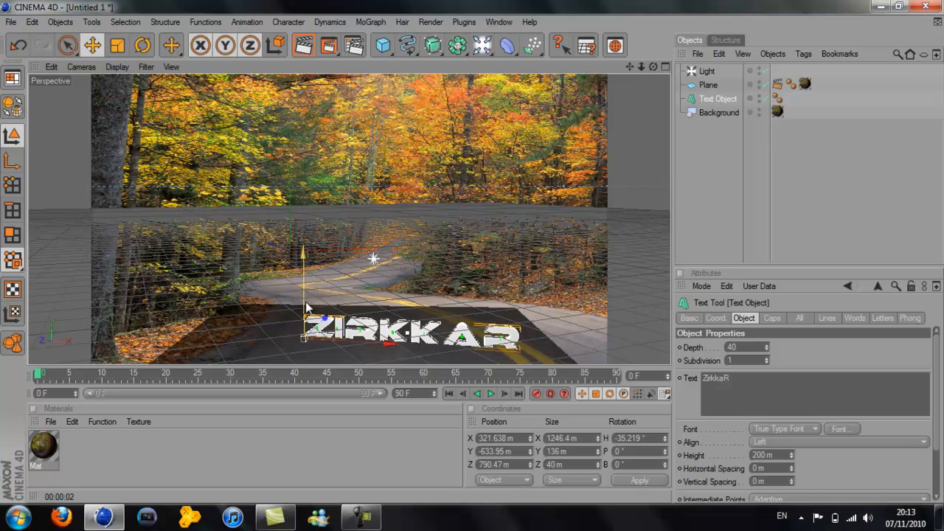
left_click_drag(304, 307, 472, 251)
left_click(304, 46)
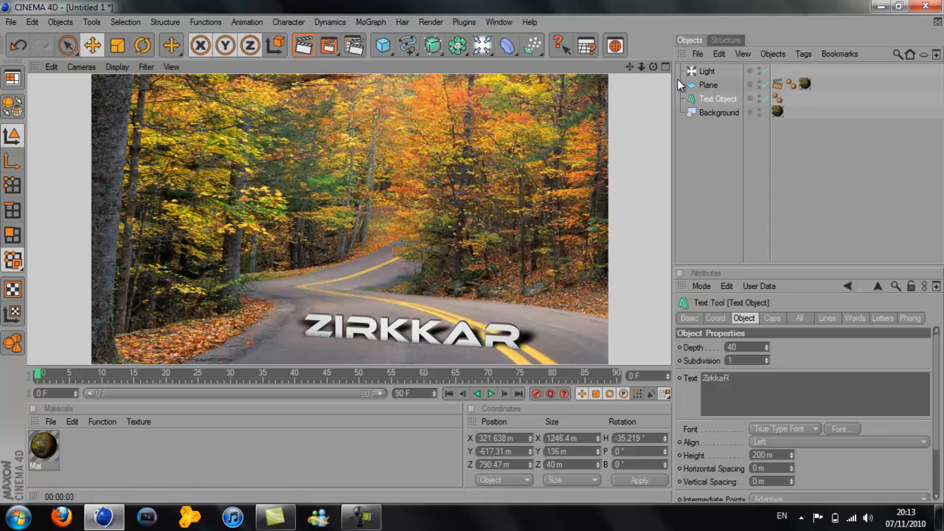
Move the light to about X 188 m, Y 49 m, Z -531 m and render a preview, keeping the current Windows color scheme
left_click(707, 72)
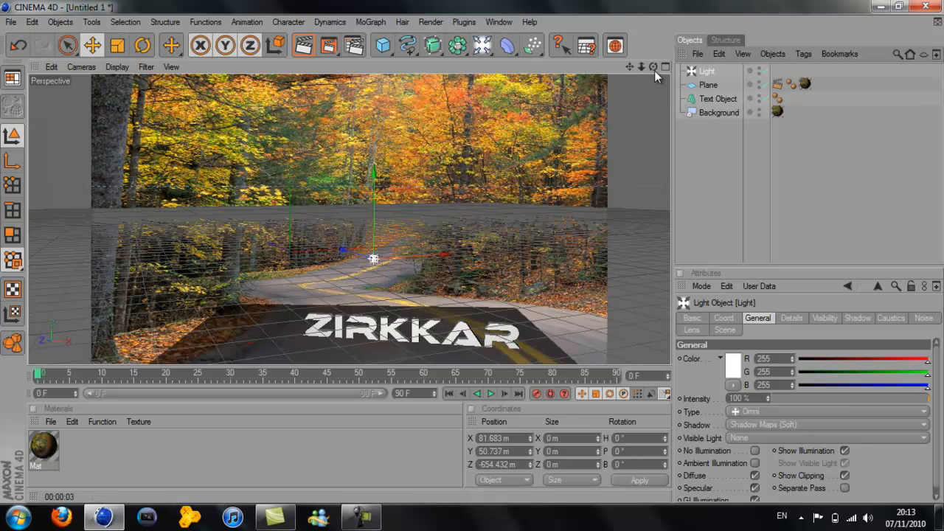
mouse_move(472, 250)
left_mouse_down()
mouse_move(472, 214)
mouse_move(472, 249)
left_mouse_up()
left_click(610, 44)
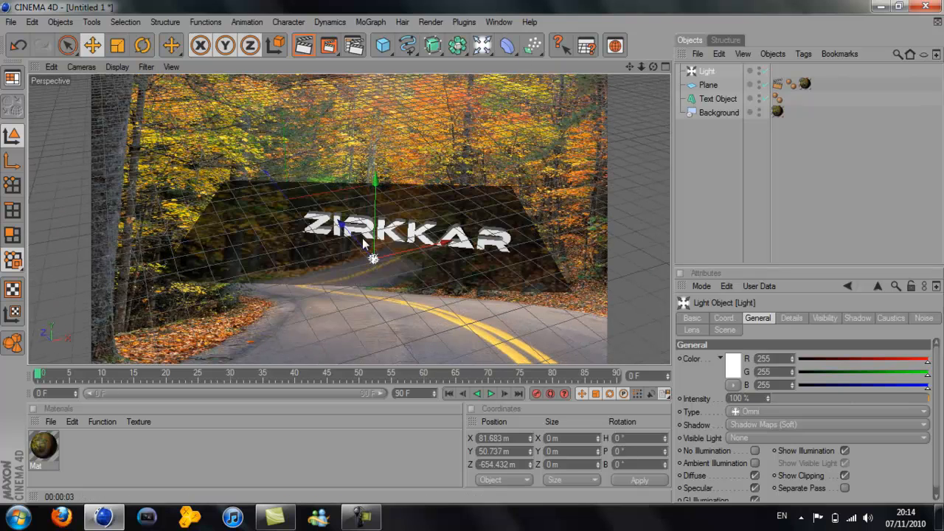
left_click_drag(451, 235, 498, 252)
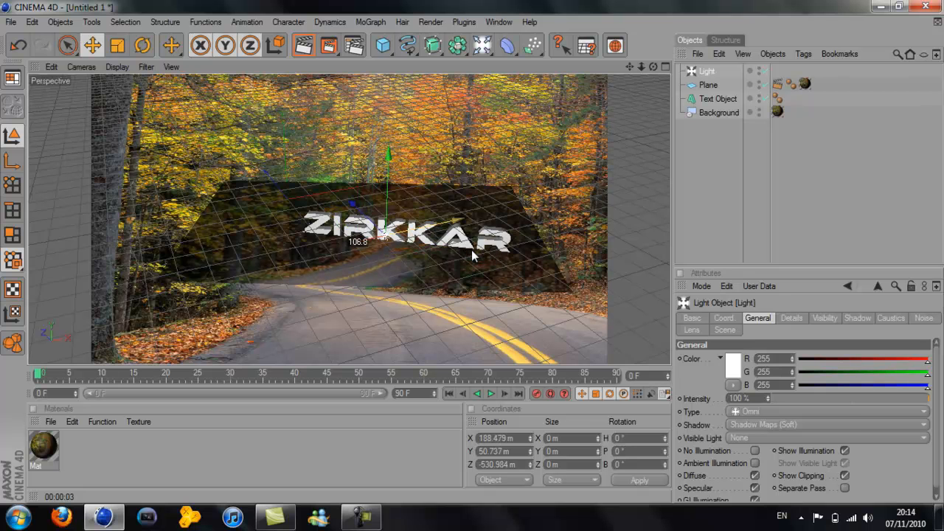
left_click_drag(386, 200, 386, 203)
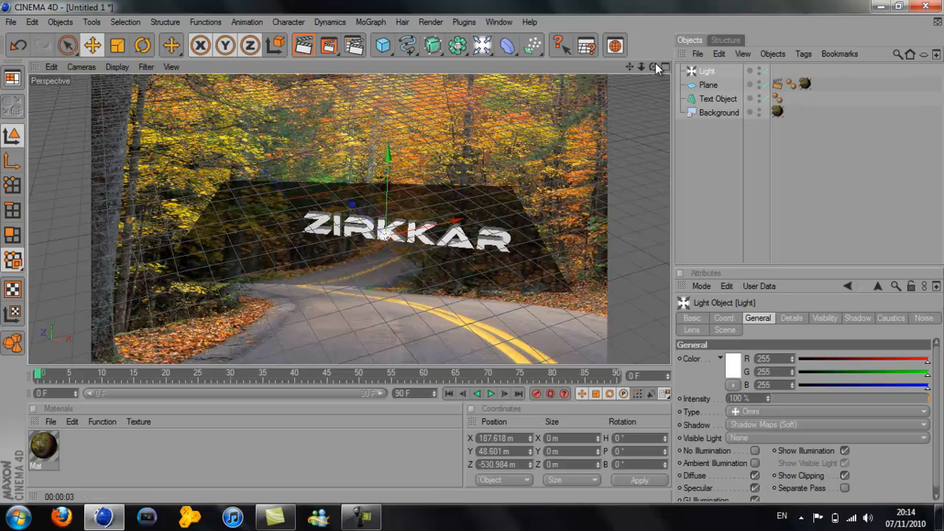
mouse_move(475, 276)
left_mouse_down()
mouse_move(472, 247)
mouse_move(473, 257)
left_mouse_up()
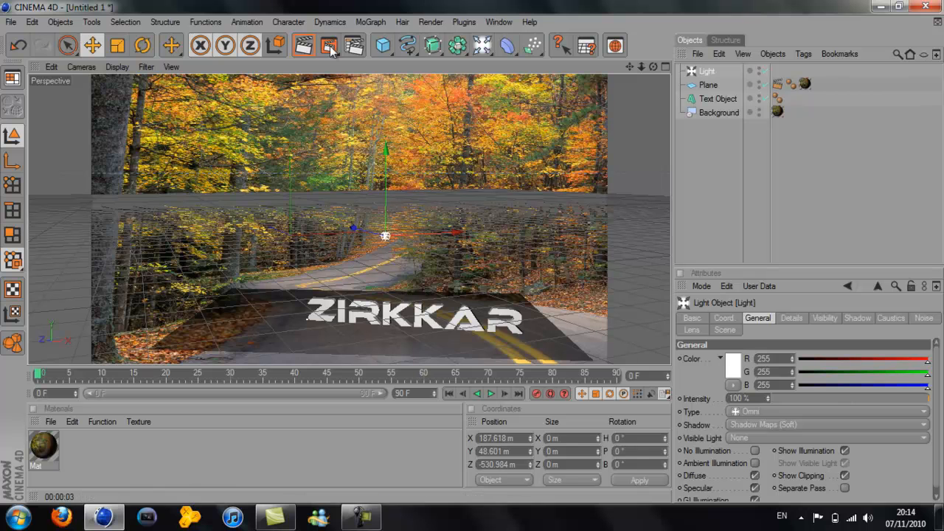
left_click(304, 46)
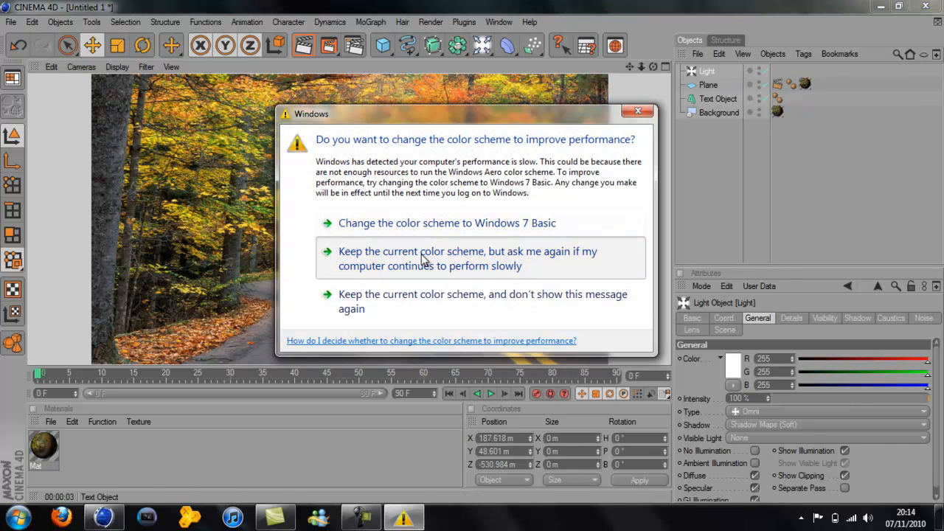
left_click(424, 259)
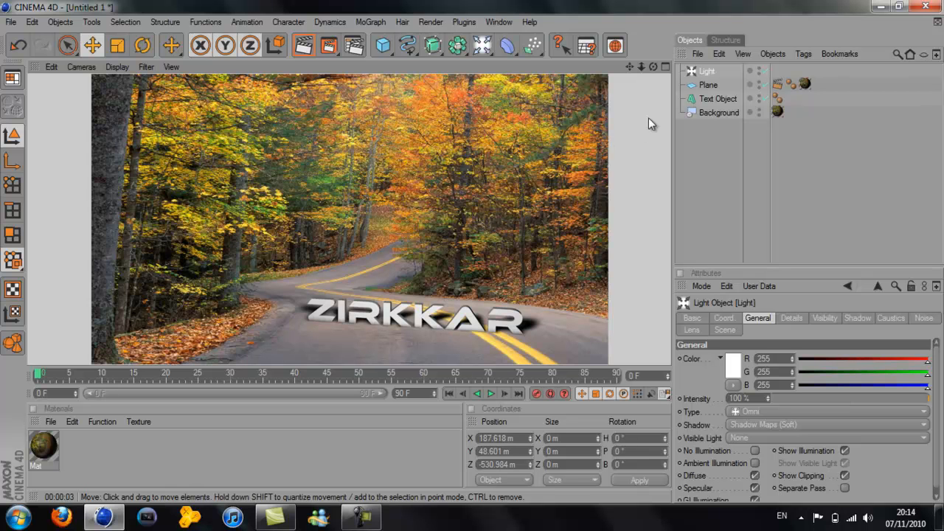
Duplicate the text object and order the copy between the plane and the original text in the object hierarchy
left_click(719, 99)
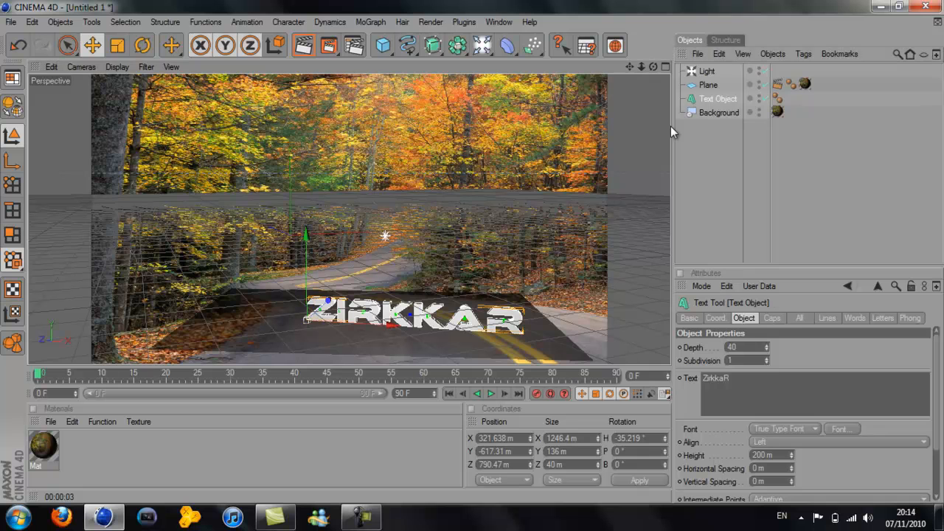
key("ctrl+c")
key("ctrl+v")
left_click_drag(722, 72, 721, 106)
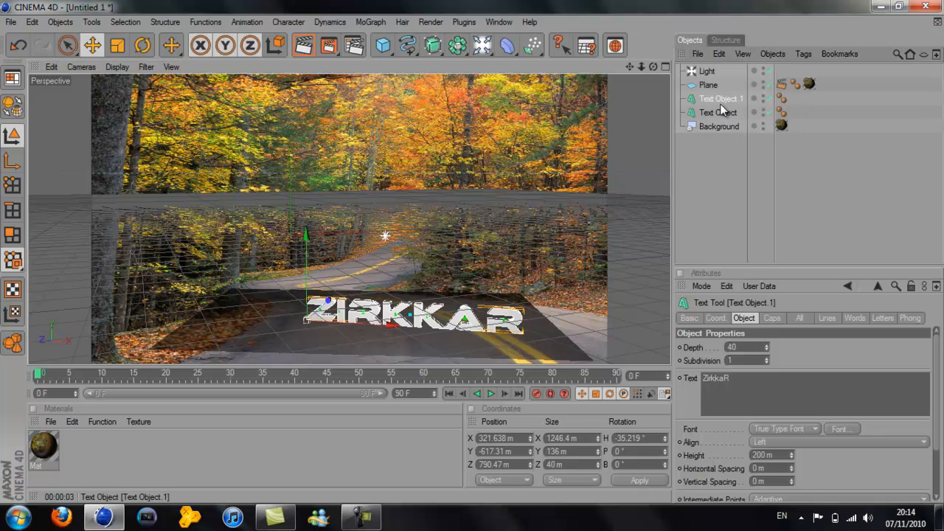
Set both the start and end caps of the text copy to Fillet Cap
left_click(770, 318)
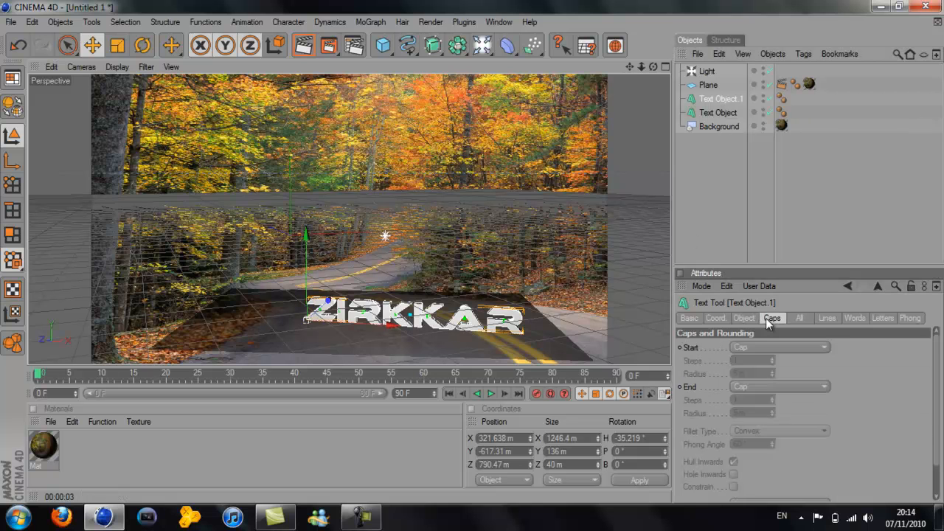
left_click(758, 352)
left_click(746, 400)
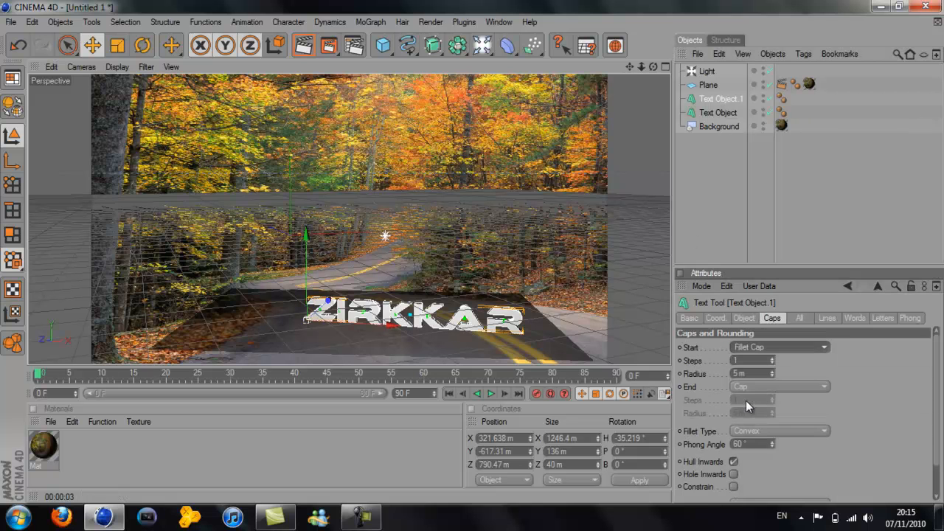
left_click(751, 386)
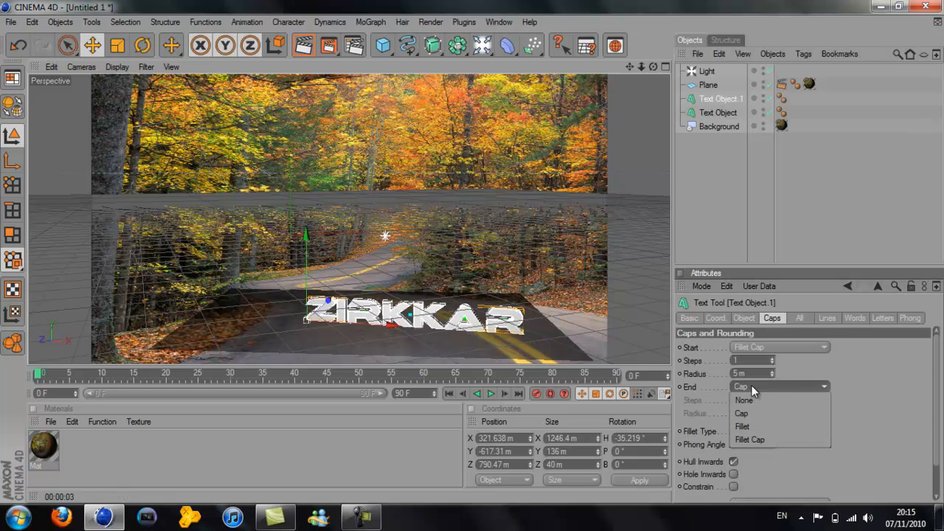
left_click(753, 437)
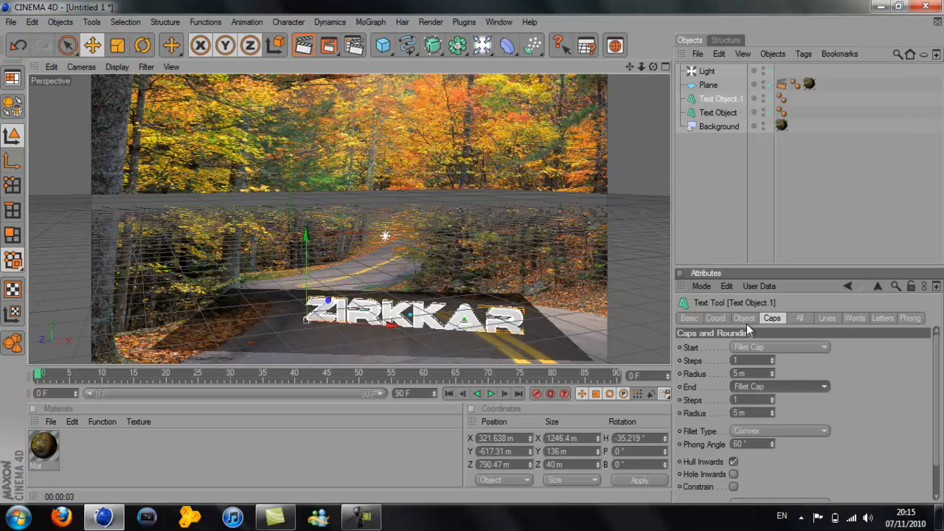
Set the text copy's depth to 20 m, move it to about X 334 m, Z 808 m and check its placement inside the original
left_click(745, 318)
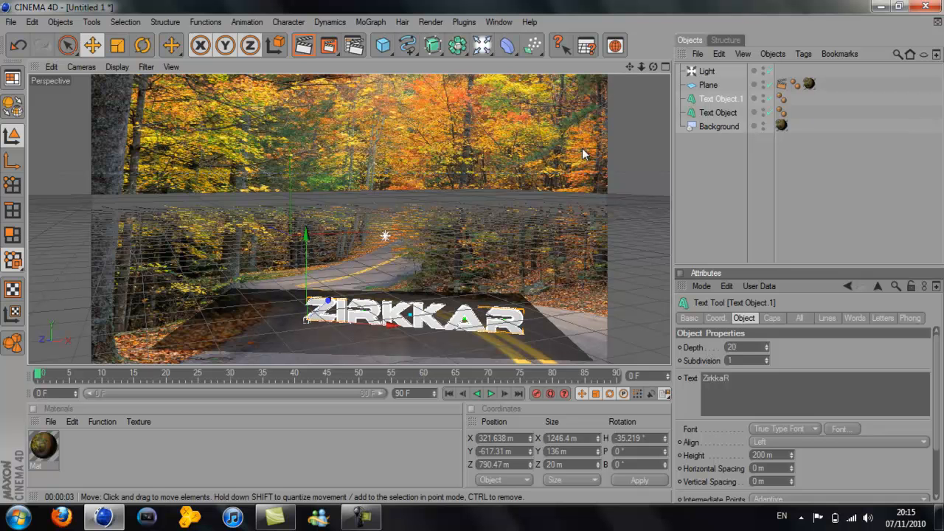
mouse_move(652, 65)
left_mouse_down()
mouse_move(470, 251)
mouse_move(424, 253)
mouse_move(438, 308)
mouse_move(472, 253)
mouse_move(452, 272)
mouse_move(475, 258)
left_mouse_up()
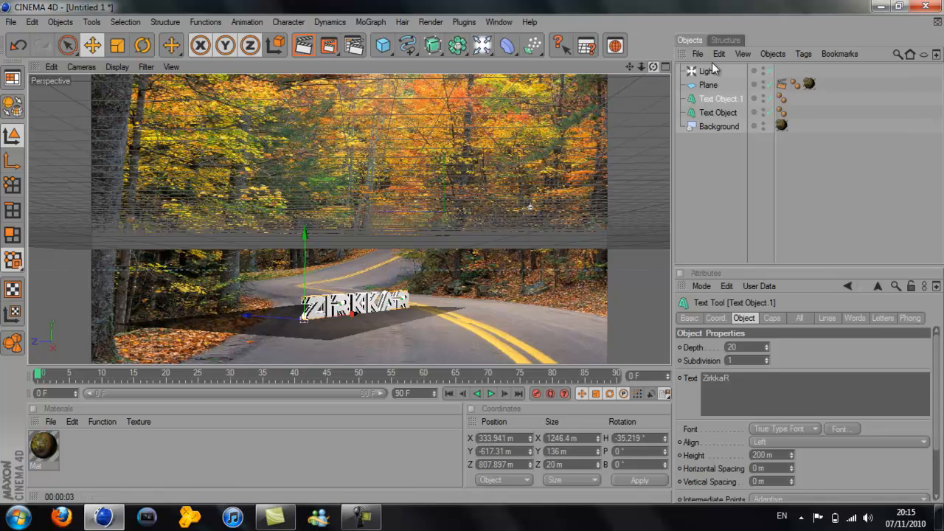
left_click_drag(572, 266, 479, 251, "alt")
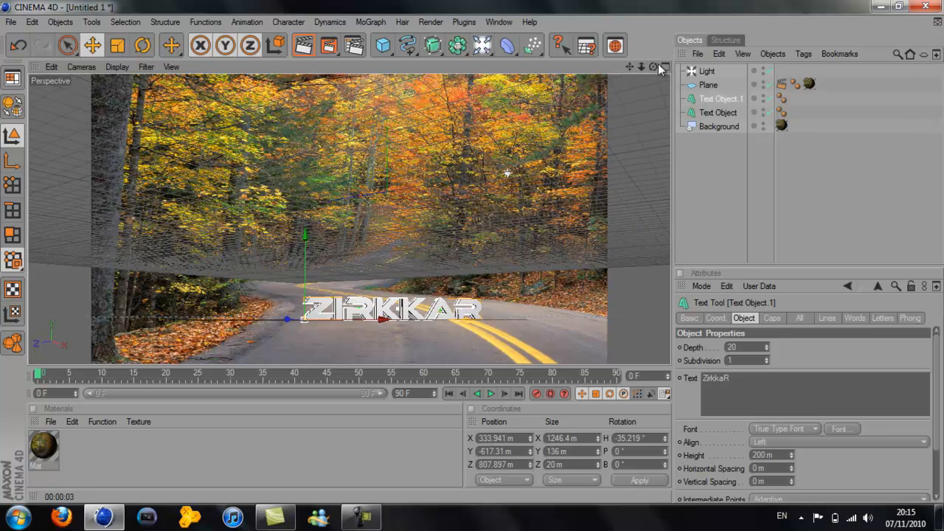
Return the view to face the road, keep the current Windows color scheme and render a preview of the layered text
left_click_drag(521, 256, 482, 257, "alt")
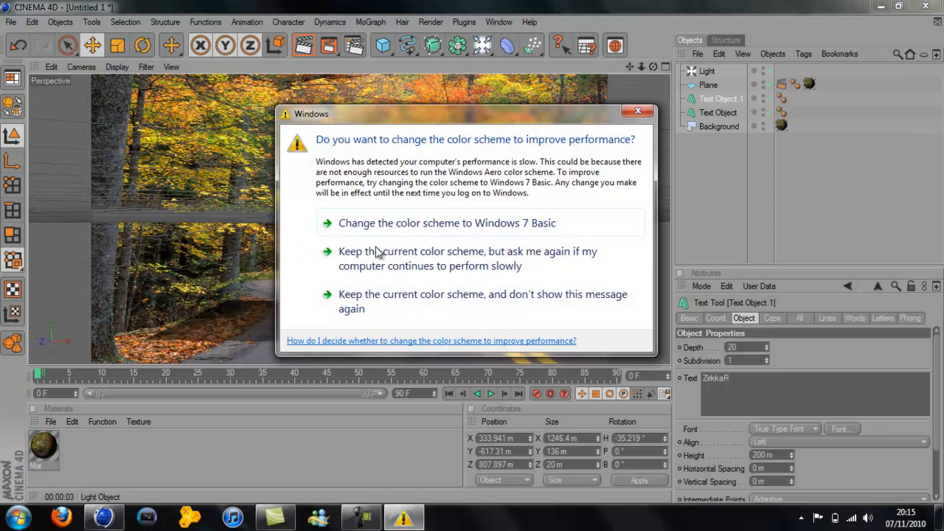
left_click(414, 258)
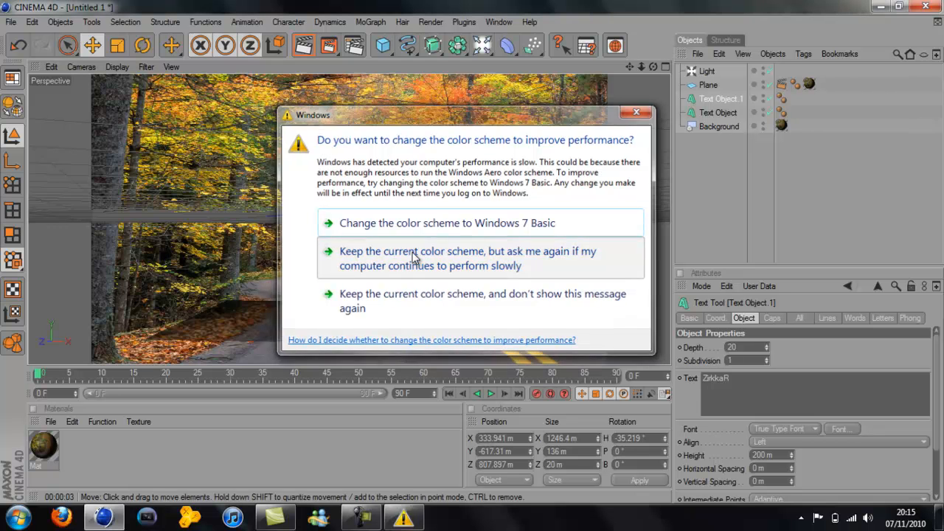
left_click(303, 45)
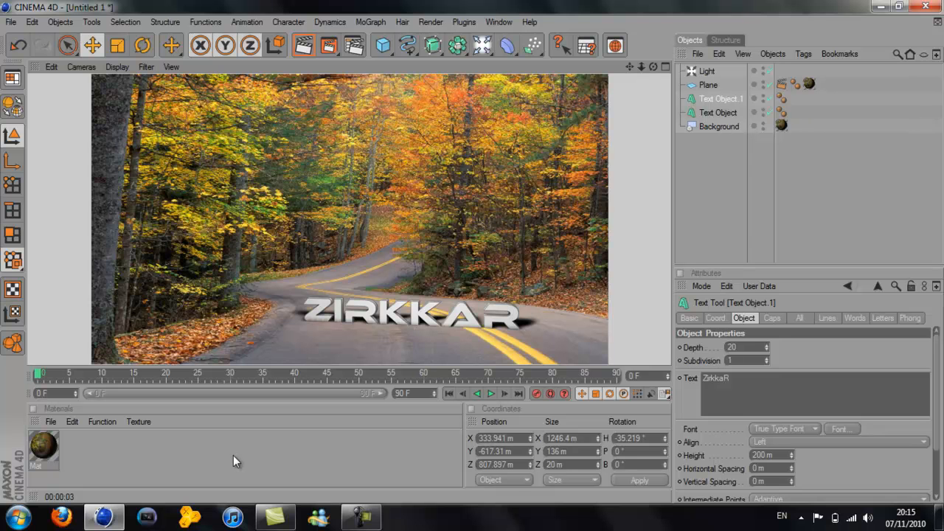
Create a new material and set its color to blue-violet, R 83, G 0, B 238
double_click(83, 452)
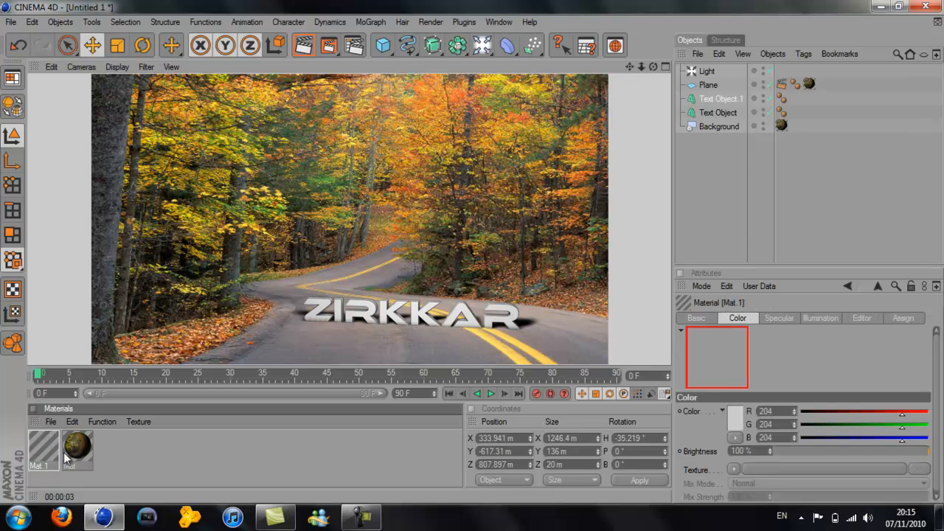
double_click(40, 450)
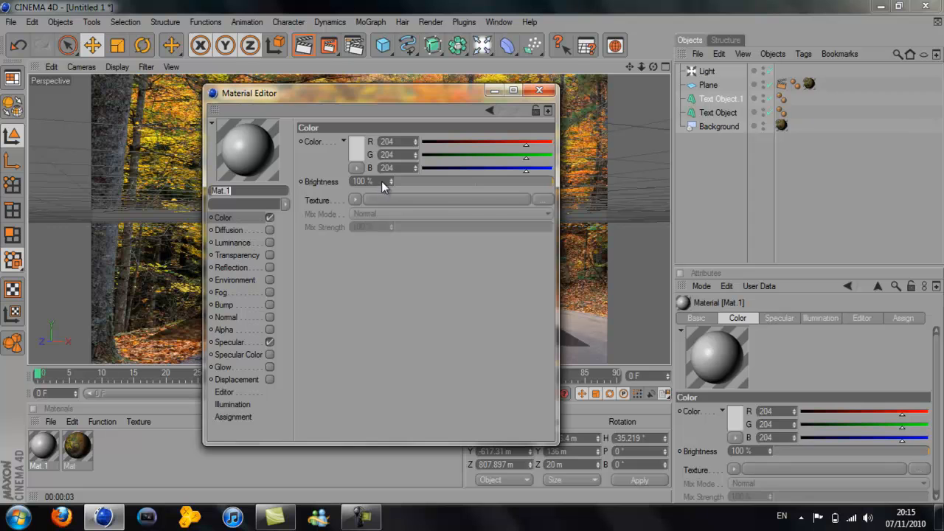
left_click(353, 142)
left_click_drag(339, 124, 414, 105)
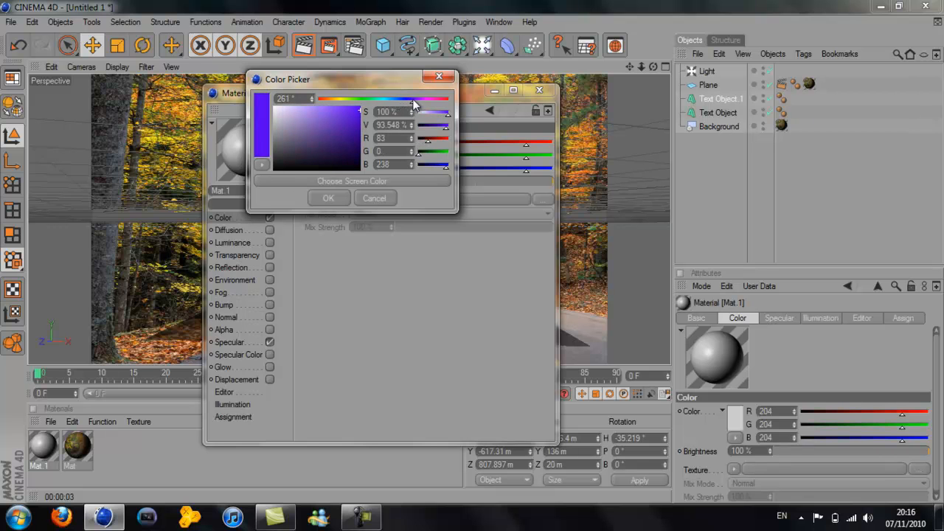
left_click(330, 198)
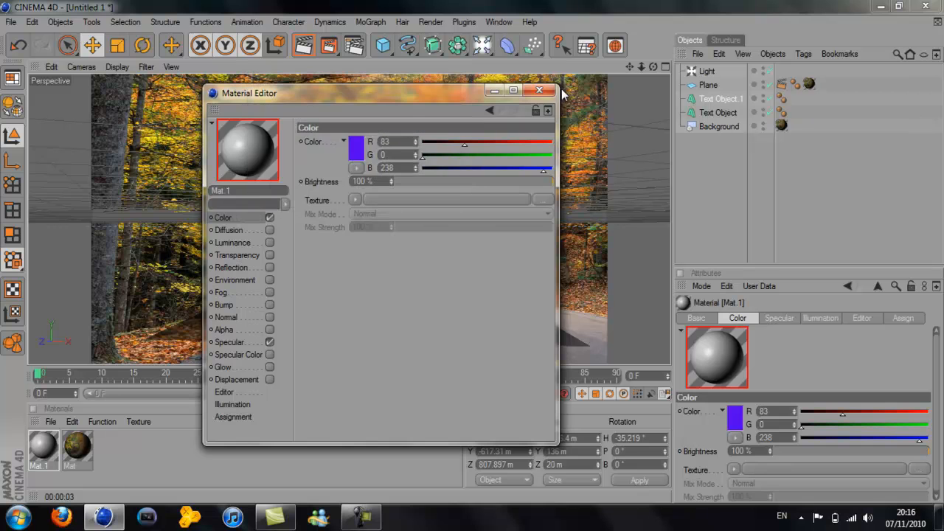
left_click(546, 92)
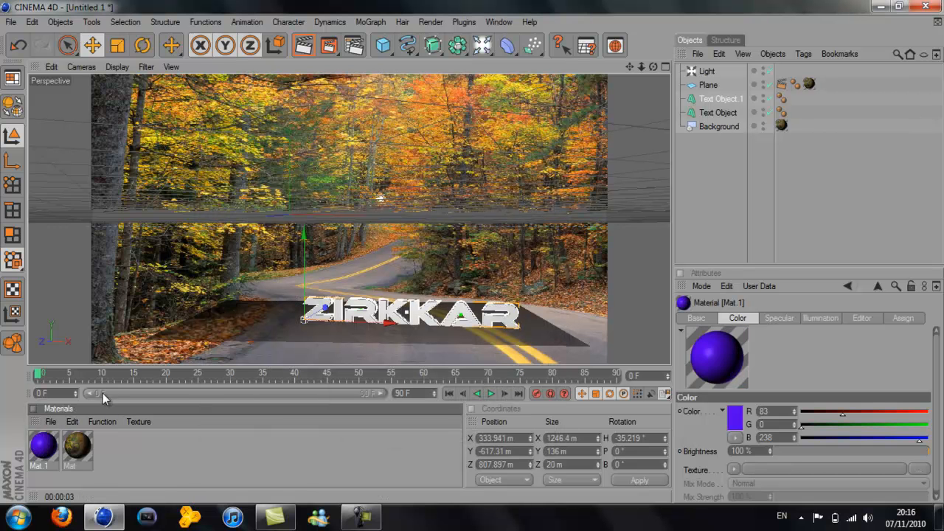
Create a second new material and set its color to black, R 0, G 0, B 0
double_click(117, 445)
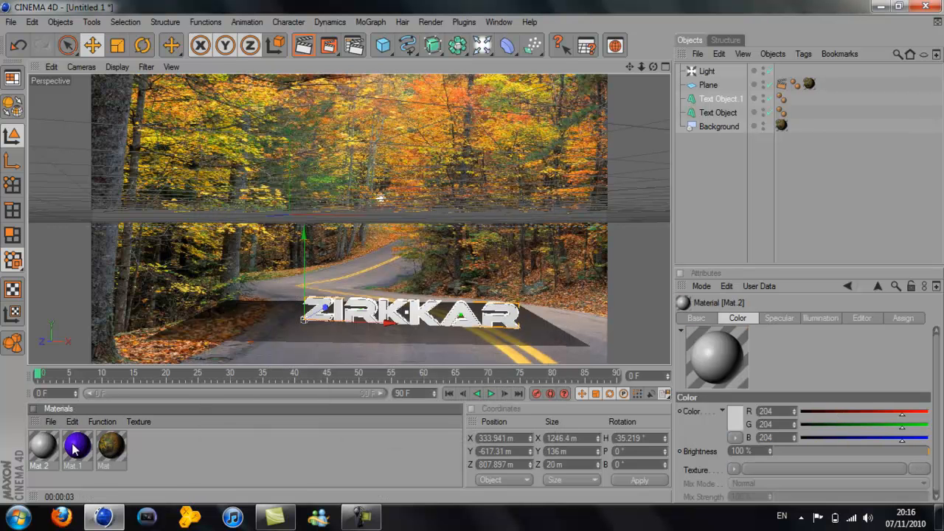
double_click(43, 447)
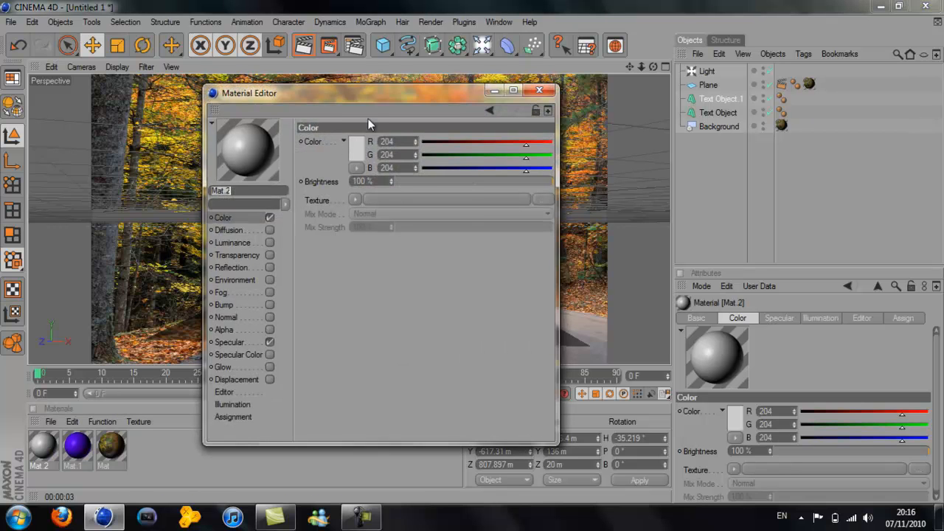
left_click(362, 145)
left_click_drag(361, 144, 344, 188)
left_click(340, 196)
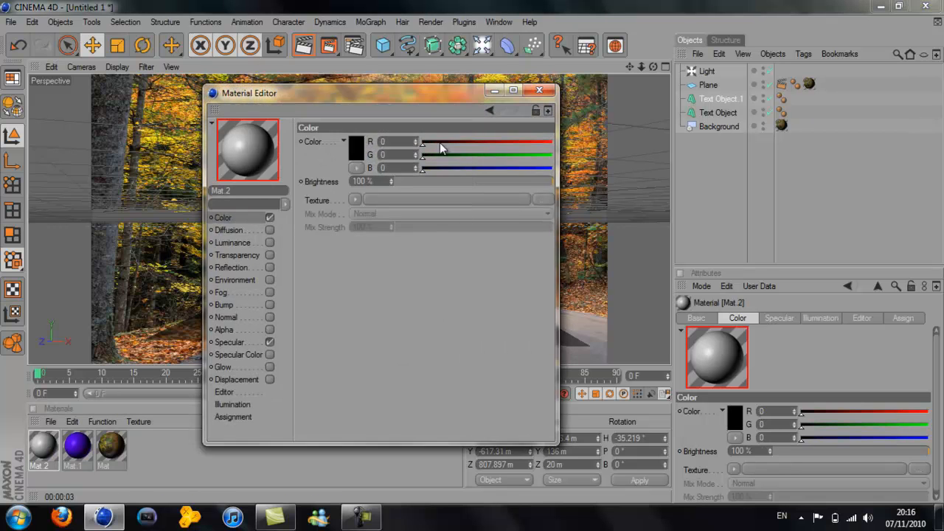
left_click(540, 91)
Apply the blue-violet material to the original text and the black material to the text copy, and render a preview
left_click_drag(76, 455, 351, 316)
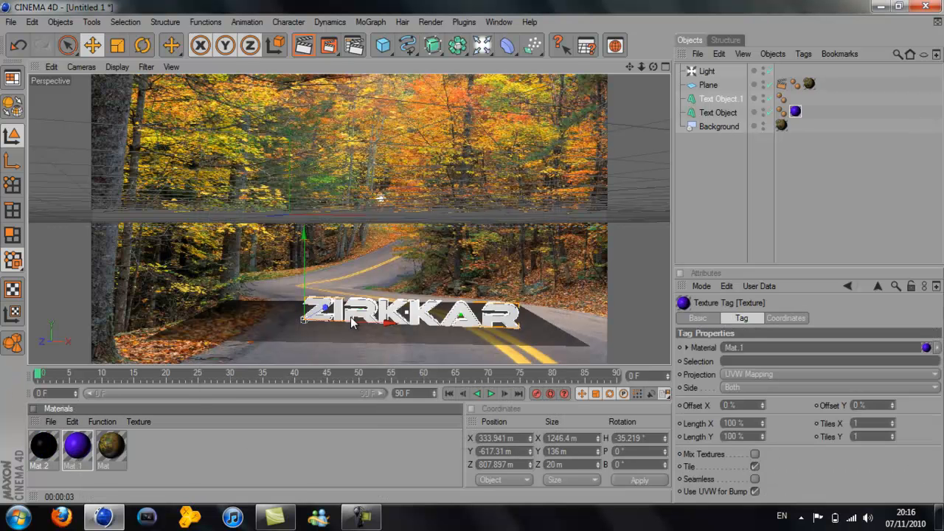
left_click_drag(46, 451, 732, 130)
left_click_drag(732, 90, 723, 99)
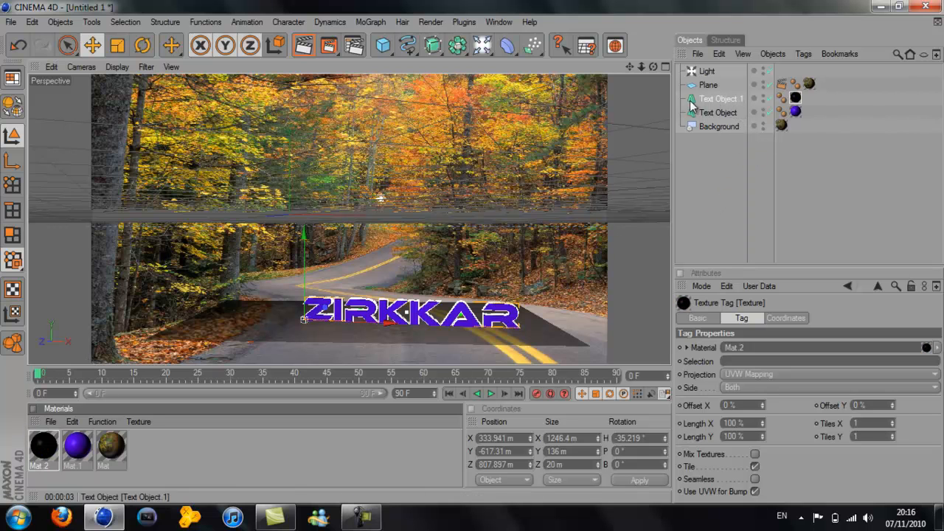
left_click(307, 50)
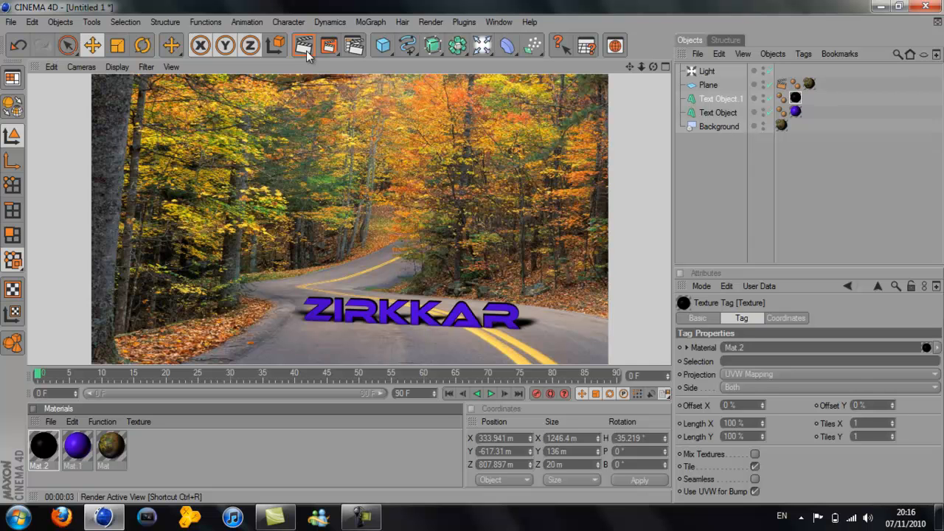
Set the render to save as a JPEG file named TUT on the Desktop
left_click(356, 49)
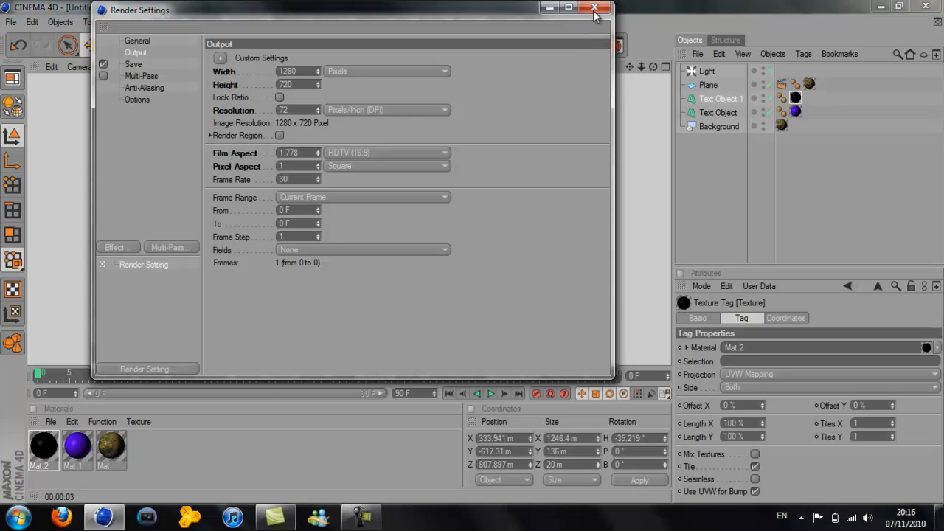
left_click(595, 9)
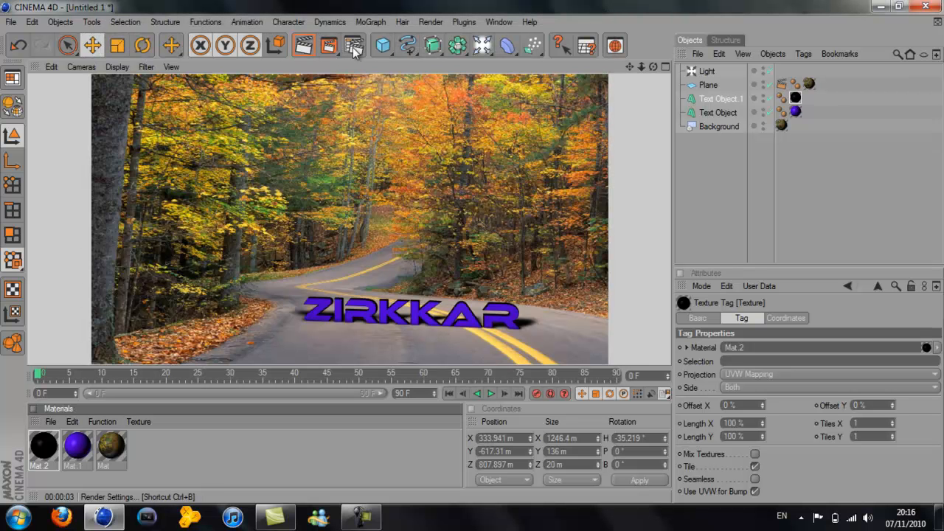
left_click(353, 47)
left_click(158, 64)
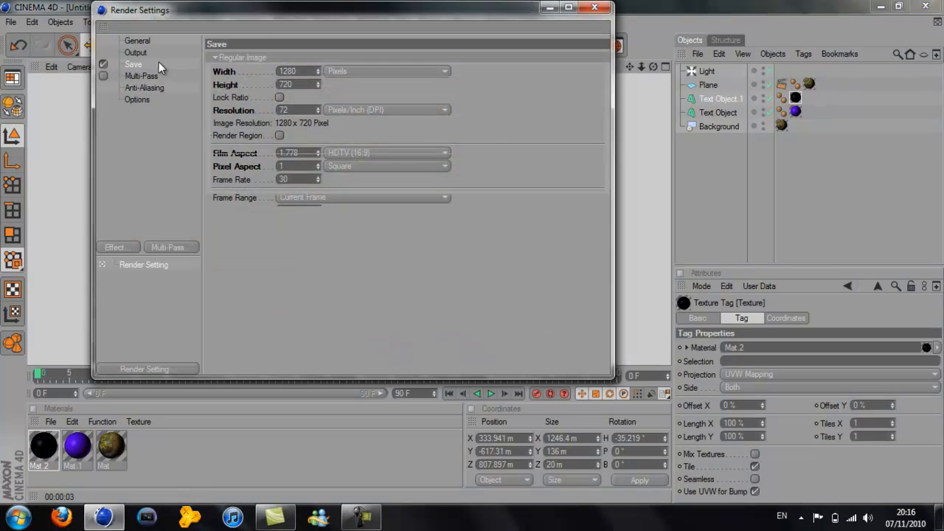
left_click(323, 97)
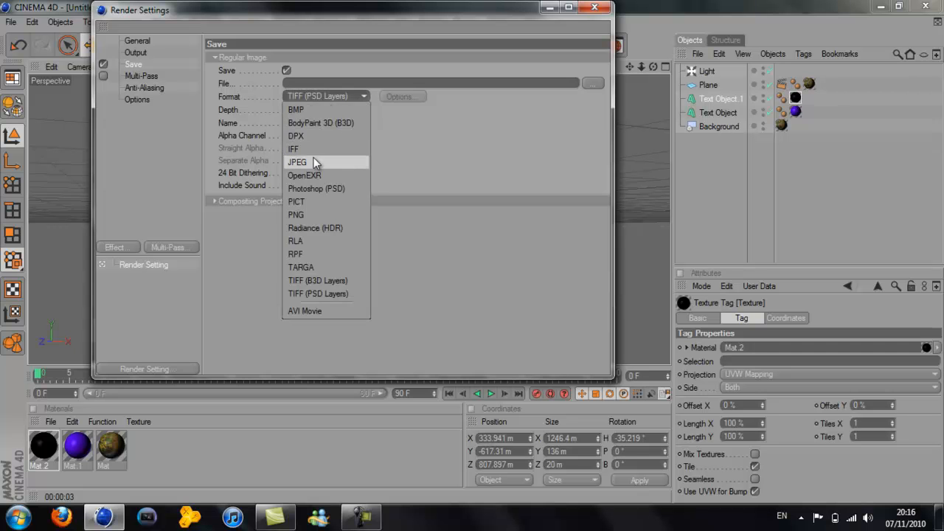
left_click(313, 159)
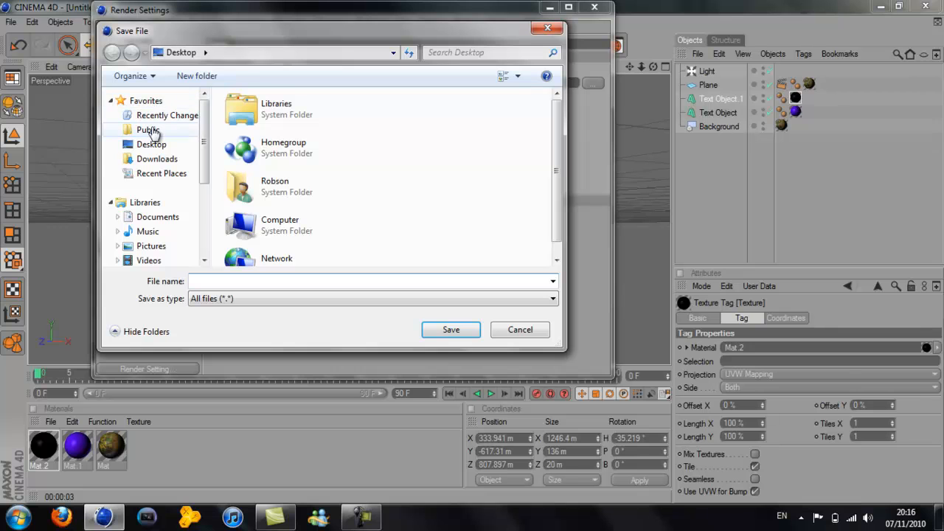
left_click(151, 144)
left_click(218, 282)
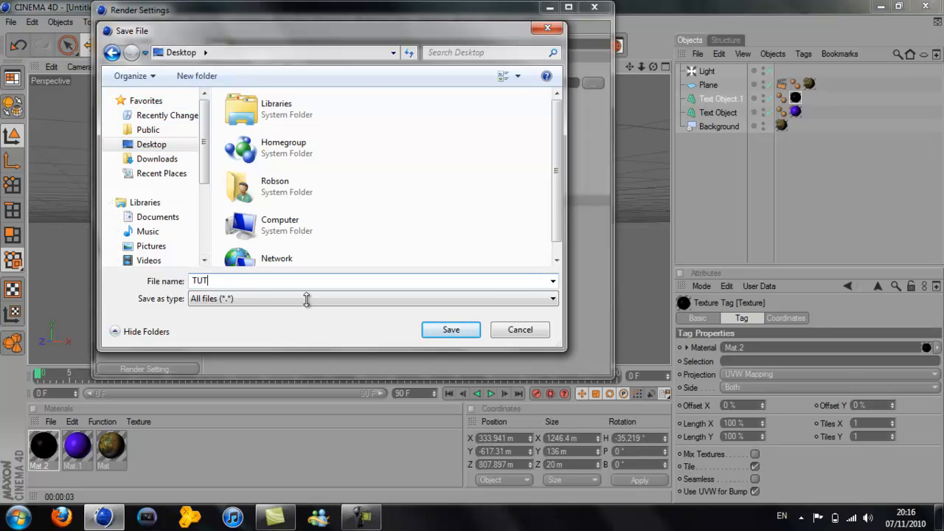
left_click(453, 330)
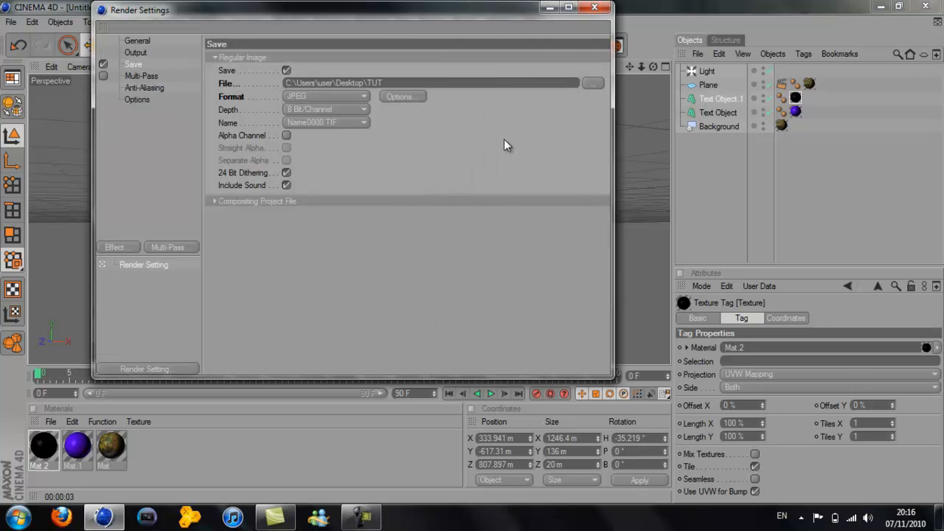
left_click(594, 8)
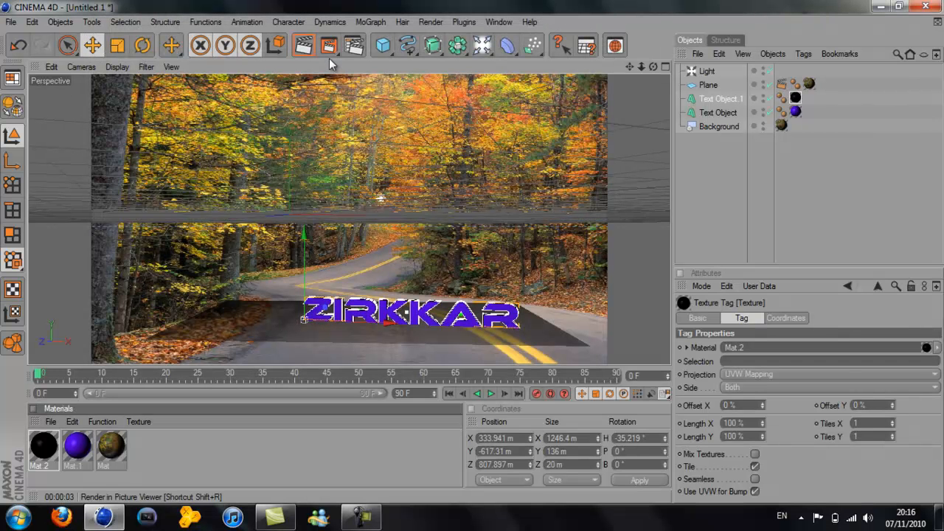
Check the render output settings and render the final image in the Picture Viewer
left_click(362, 46)
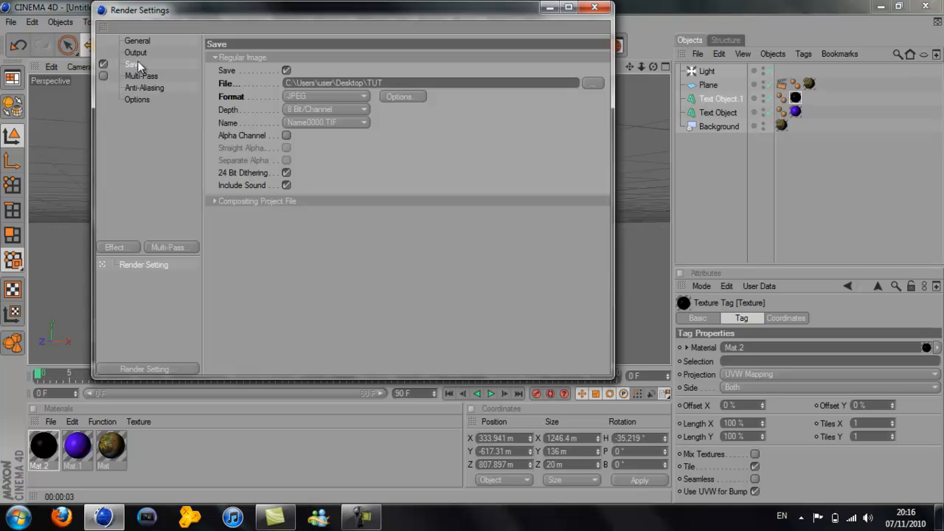
left_click(139, 54)
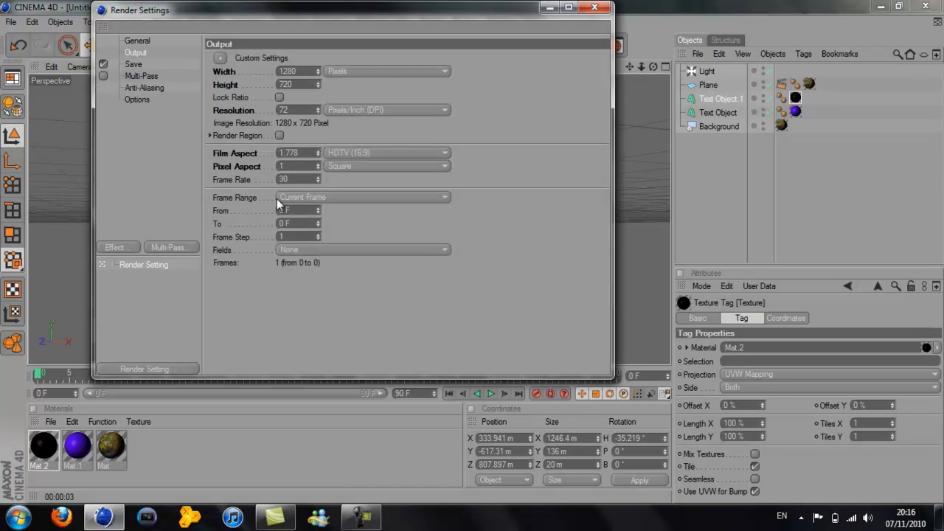
left_click(594, 8)
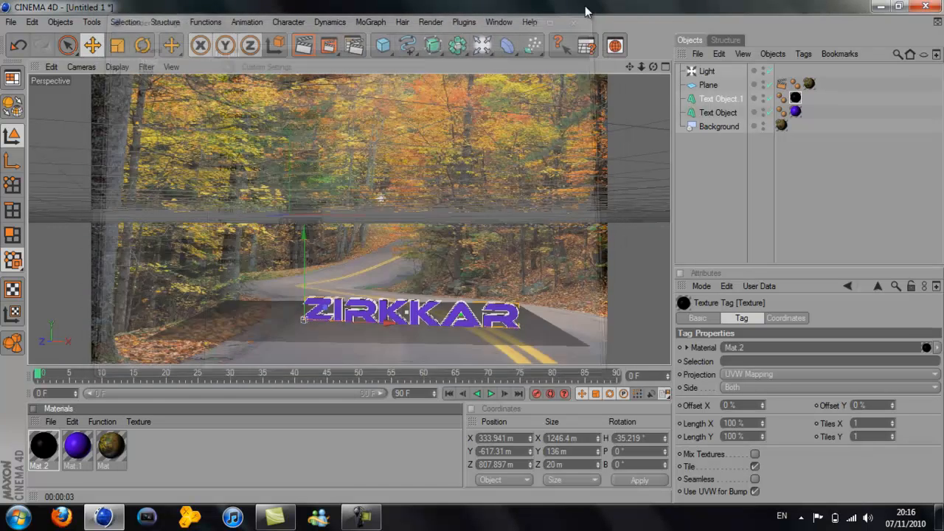
left_click(329, 46)
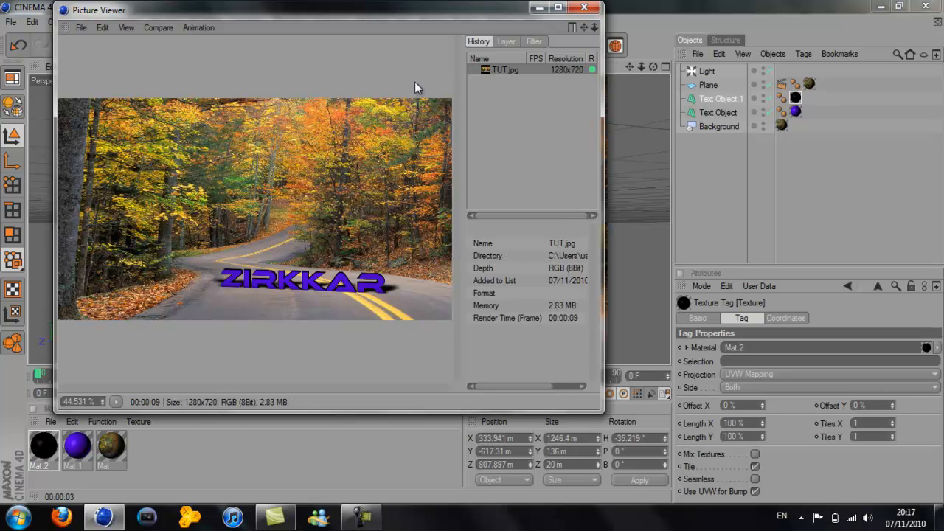
left_click(583, 8)
Quit CINEMA 4D without saving the project and view the rendered TUT.jpg from the desktop
left_click(926, 6)
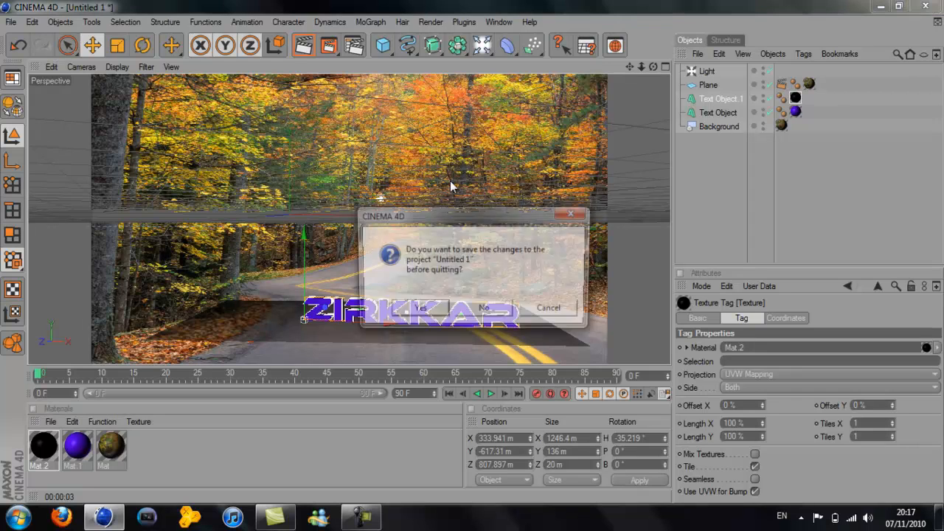
left_click(501, 315)
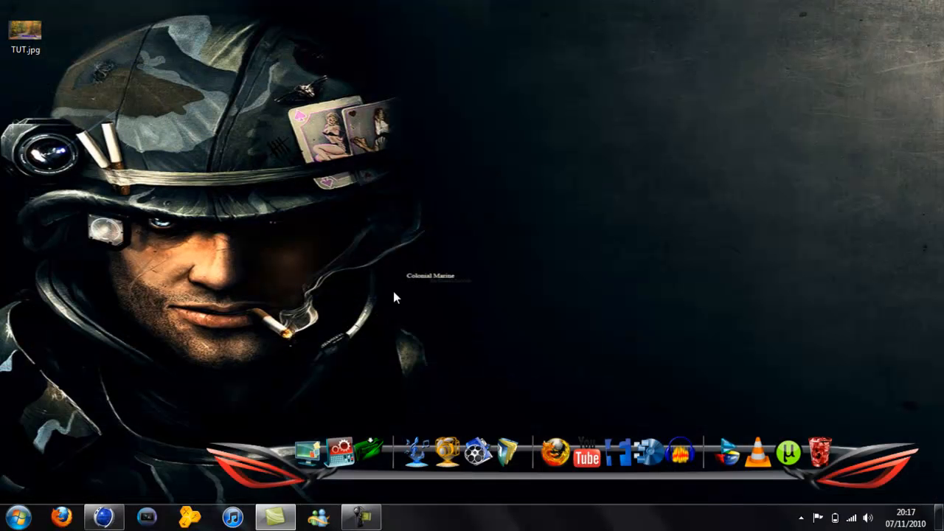
left_click(30, 28)
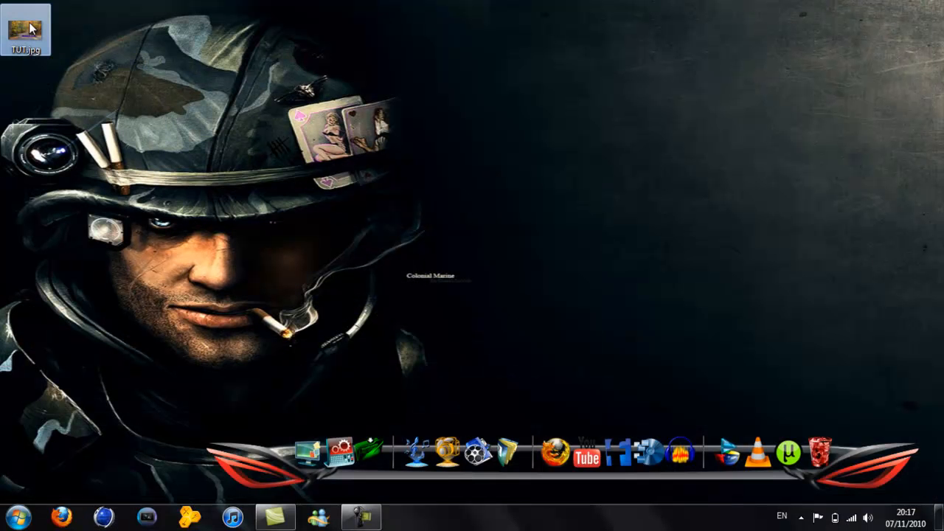
double_click(29, 28)
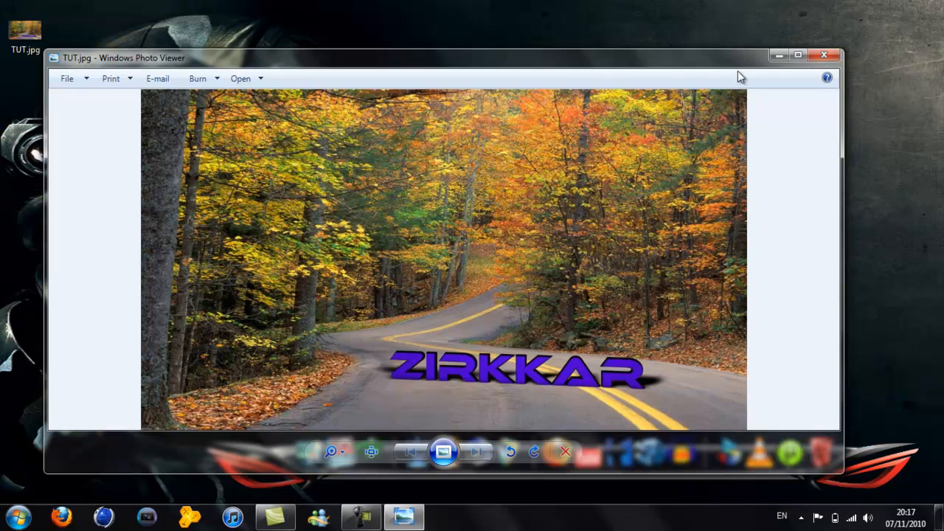
left_click(824, 55)
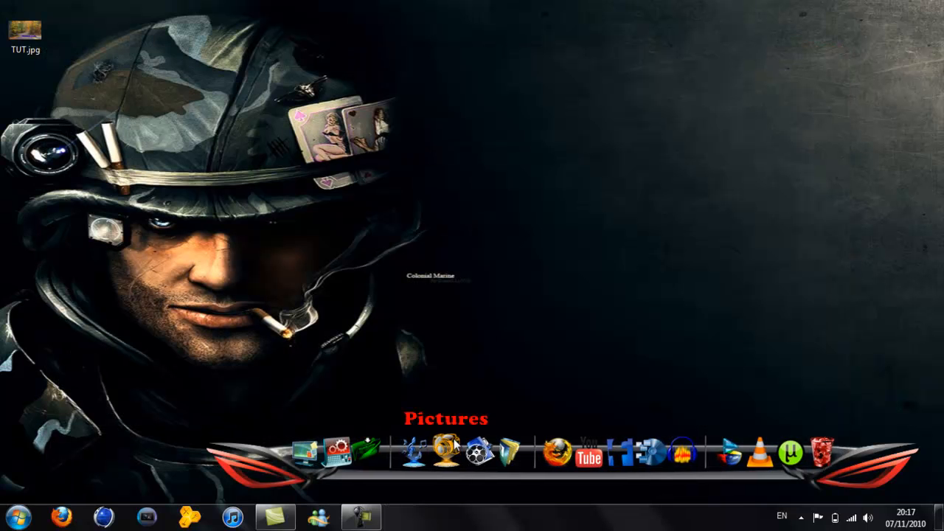
Open tutorial 1_0001.jpg from the My Pictures folder to compare the earlier text render
left_click(451, 448)
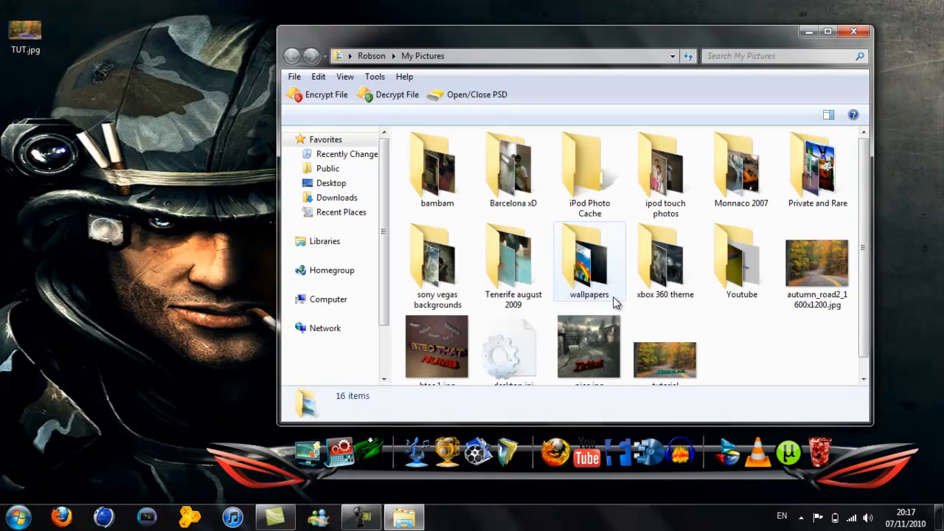
left_click(657, 353)
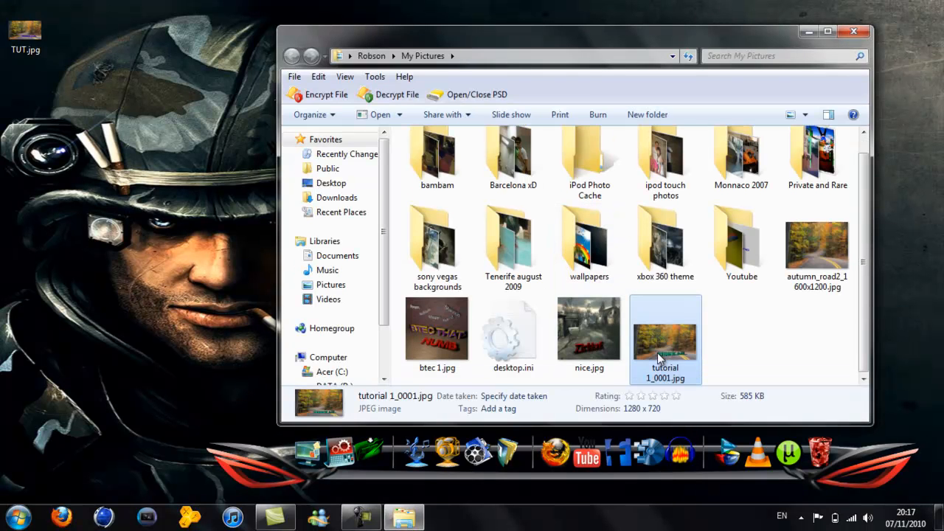
double_click(657, 352)
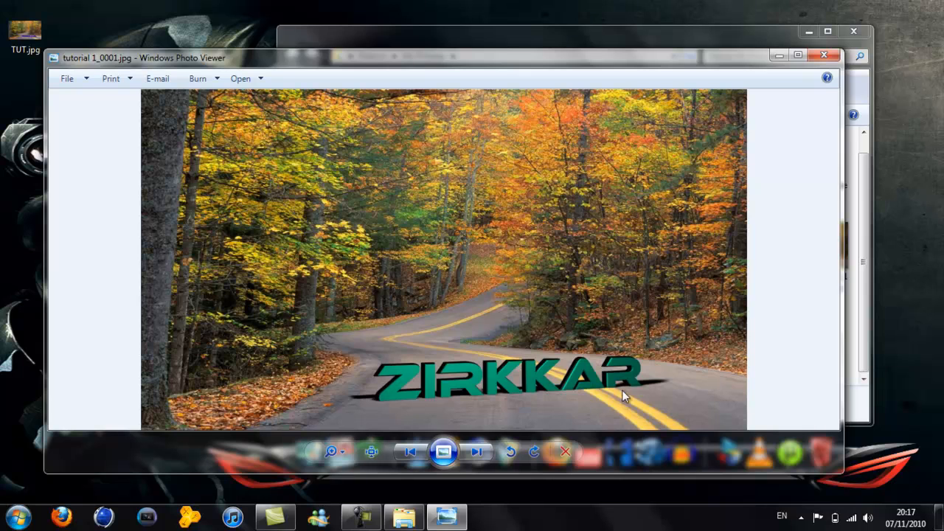